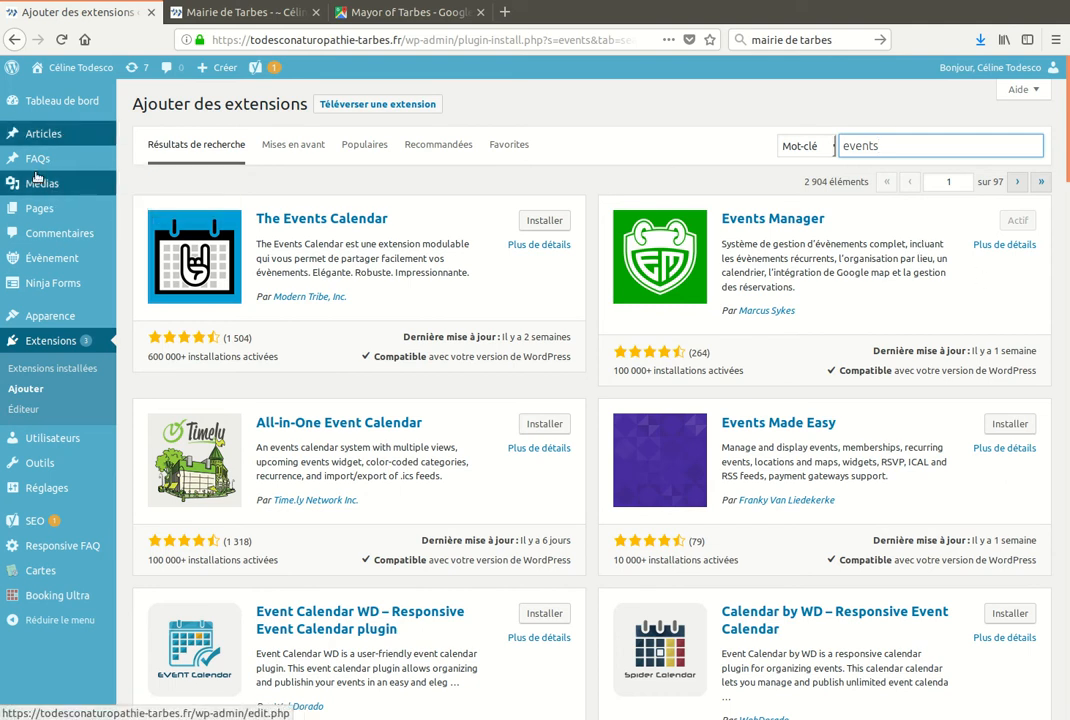
# View the site's pages list and the list of upcoming events.
pyautogui.click(38, 212)
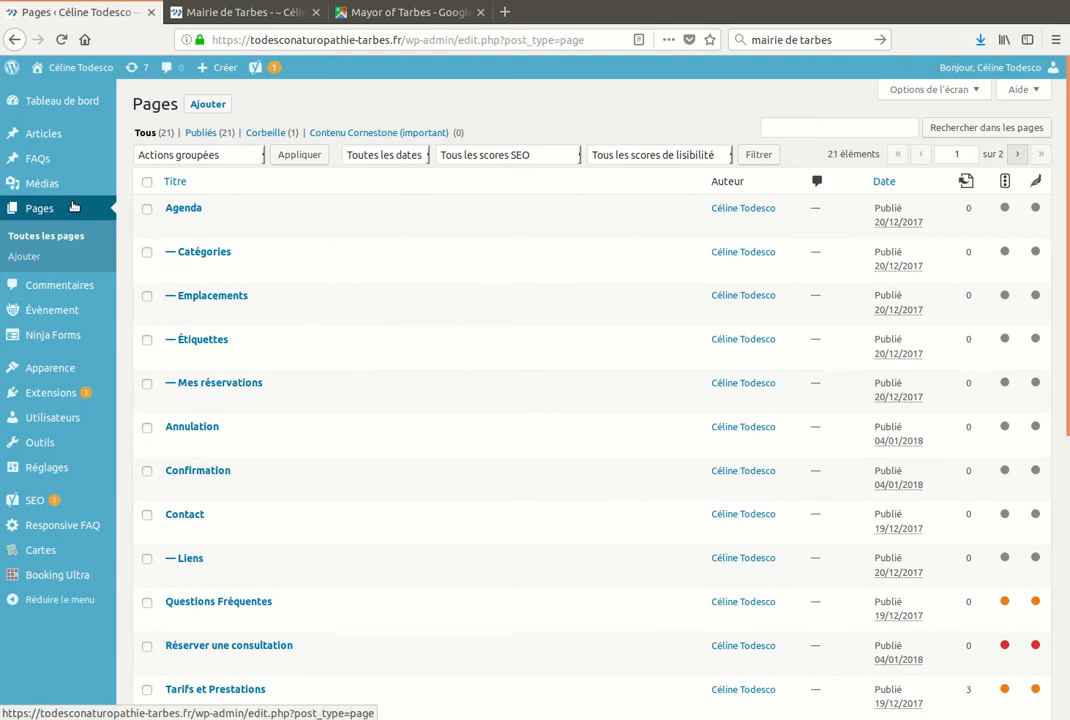
pyautogui.moveTo(44, 319)
pyautogui.click(44, 319)
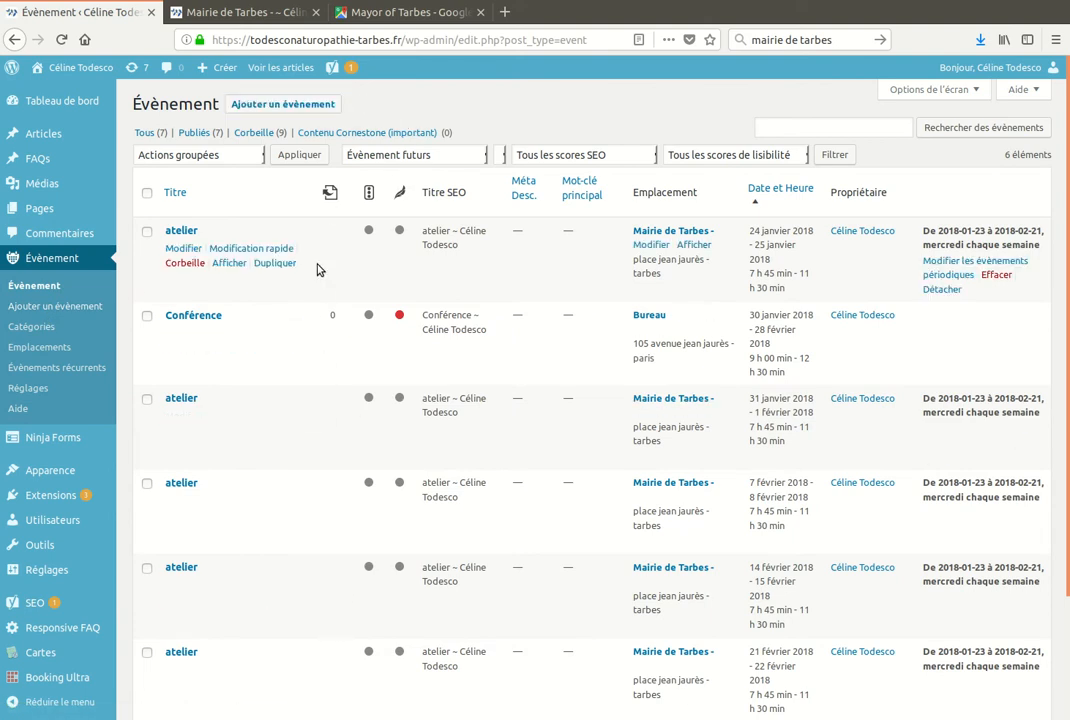
pyautogui.scroll(-2, 318, 268)
pyautogui.scroll(3, 318, 268)
# Start a new event titled "Workshop" with the description "on va parler de plein de choses".
pyautogui.click(71, 309)
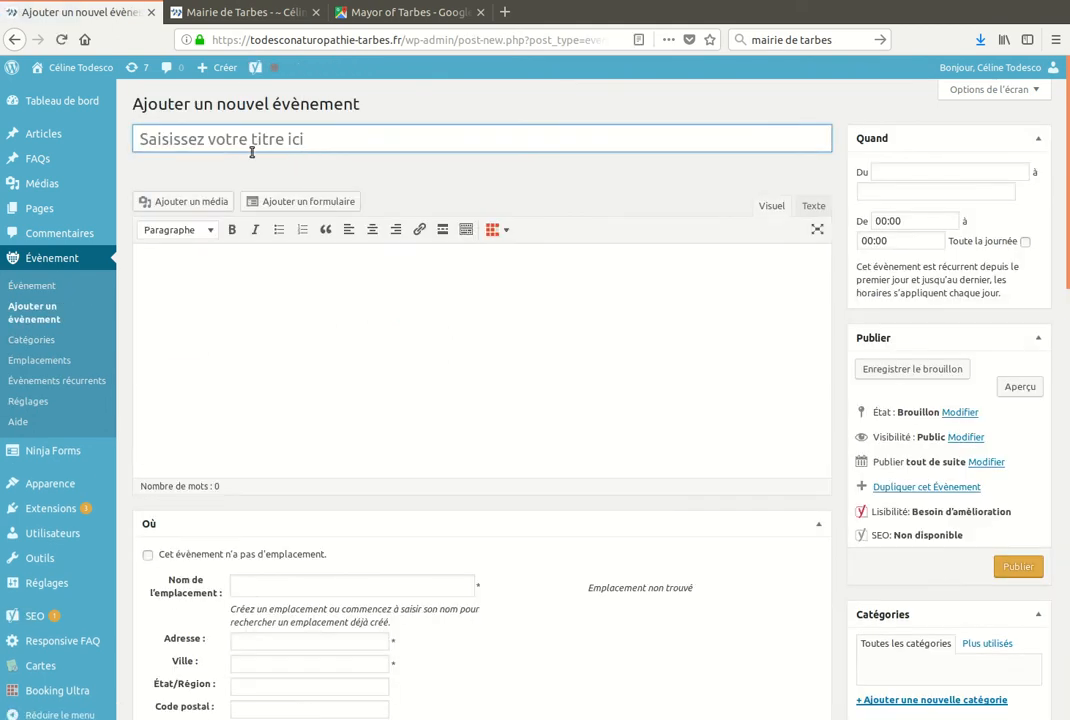
pyautogui.write('Workshop')
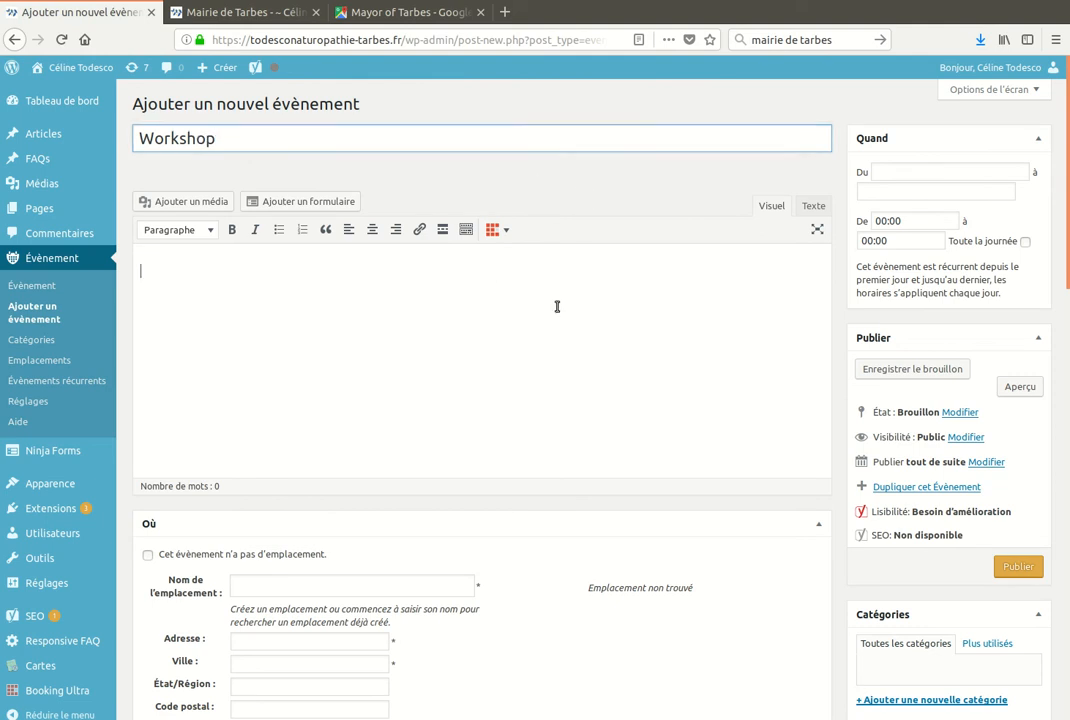
pyautogui.click(500, 289)
pyautogui.write('on va')
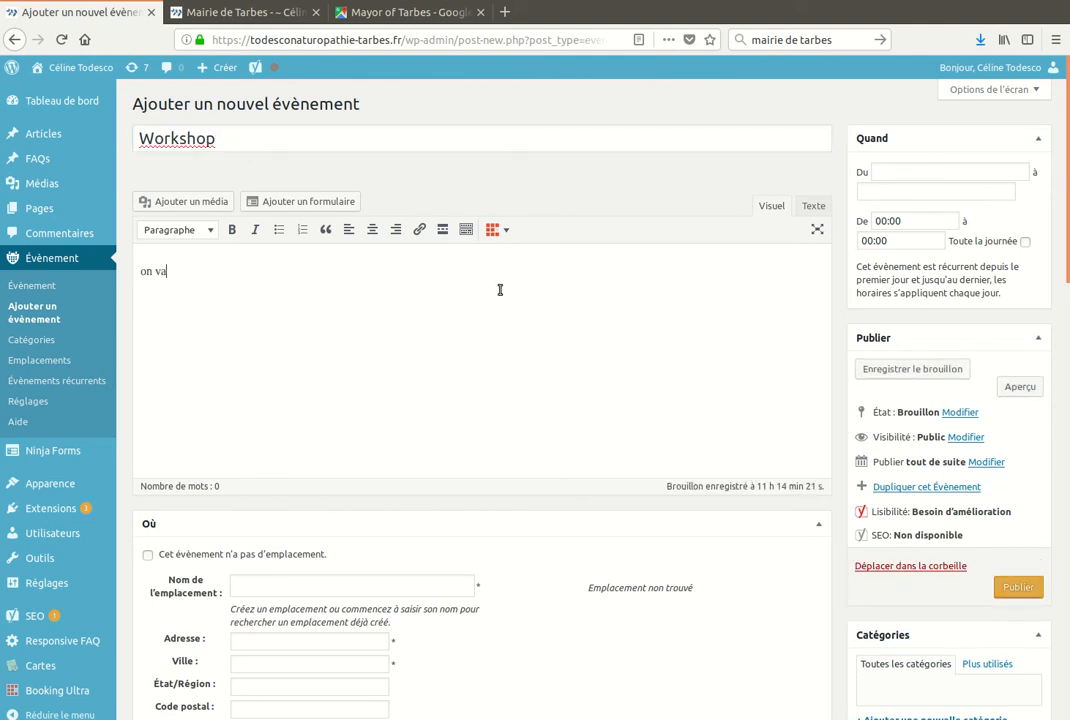
pyautogui.write(' parler de plein de choses')
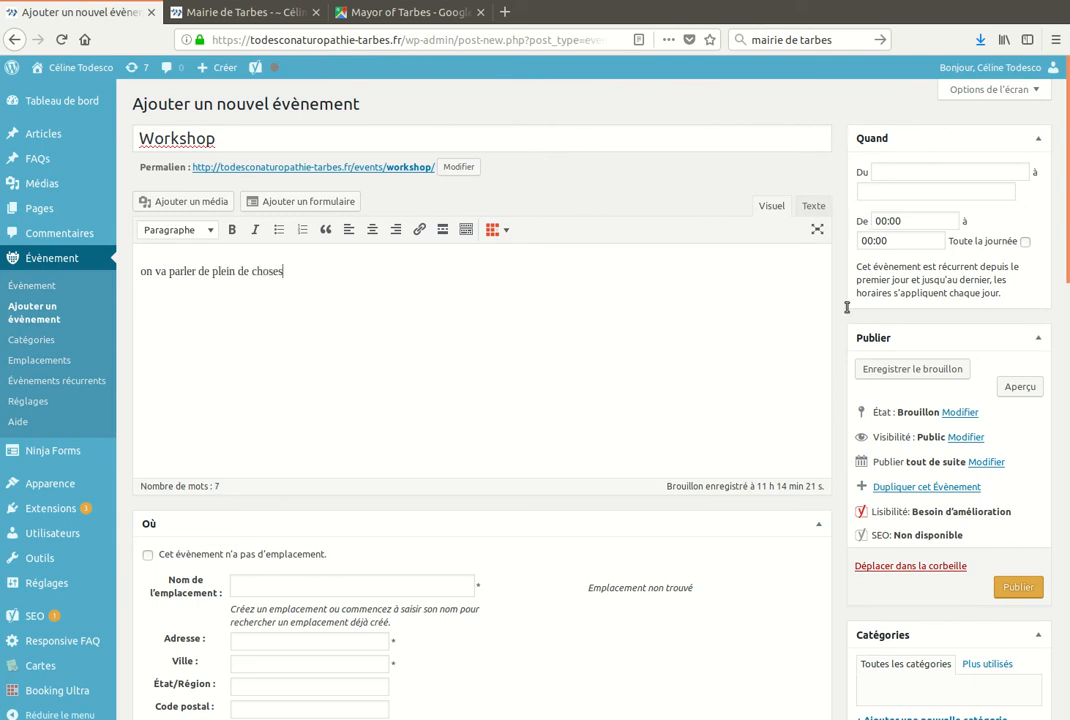
# Set both the start and end dates of the Workshop event to 27/01/2018.
pyautogui.click(921, 177)
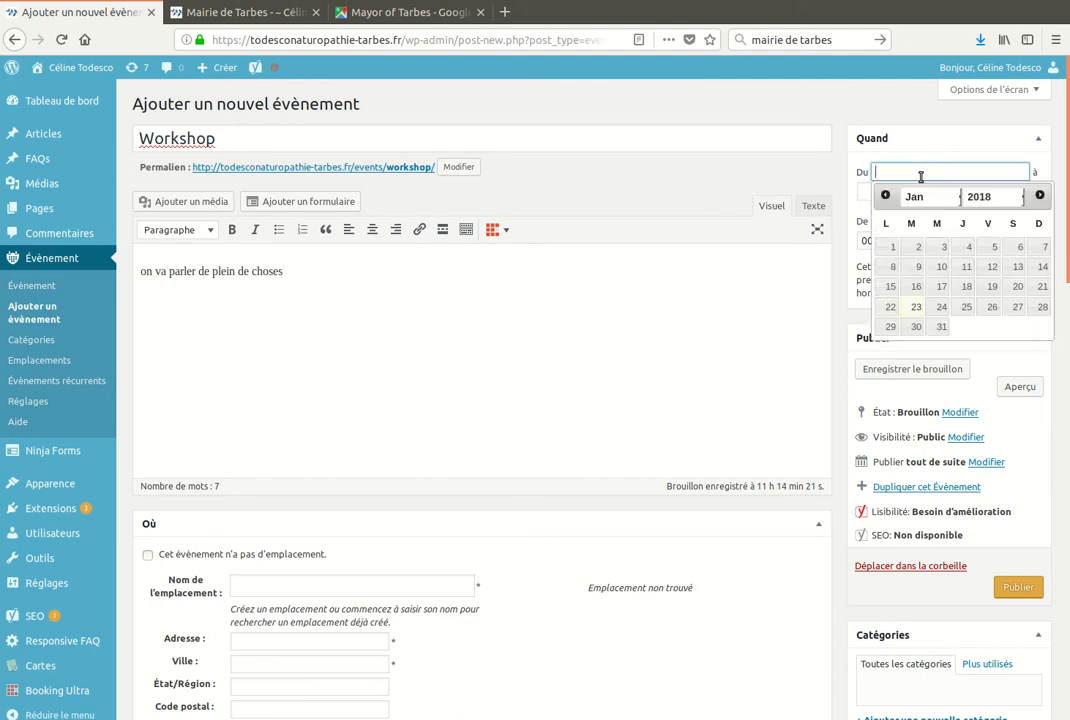
pyautogui.click(1017, 312)
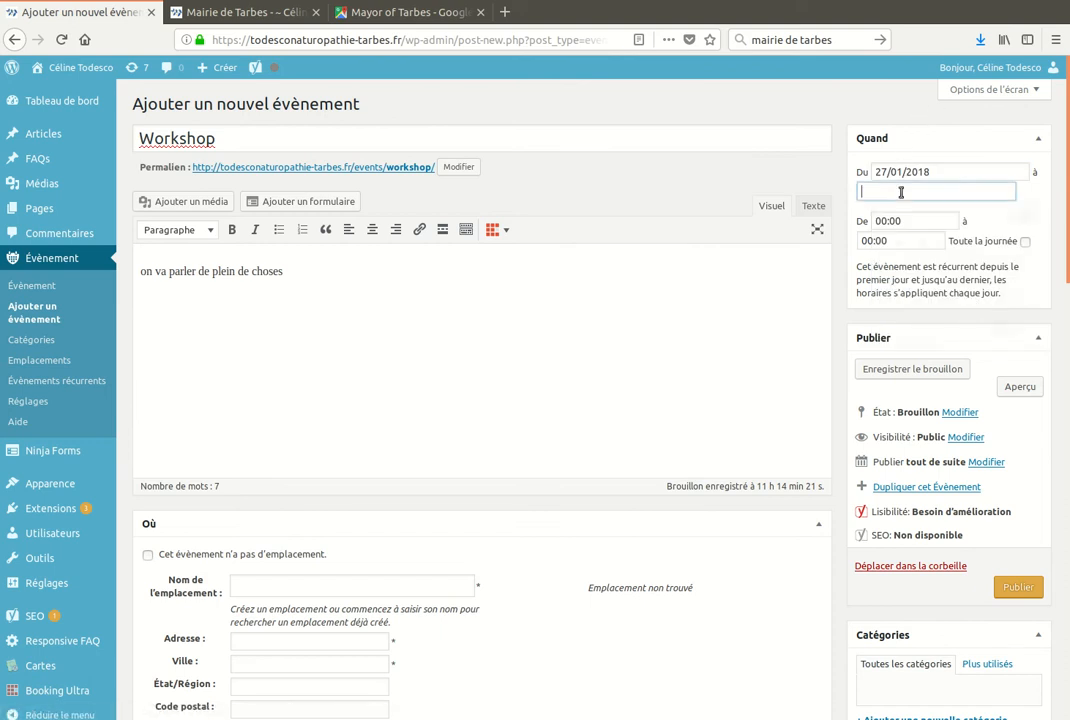
pyautogui.press('Tab')
pyautogui.click(1004, 322)
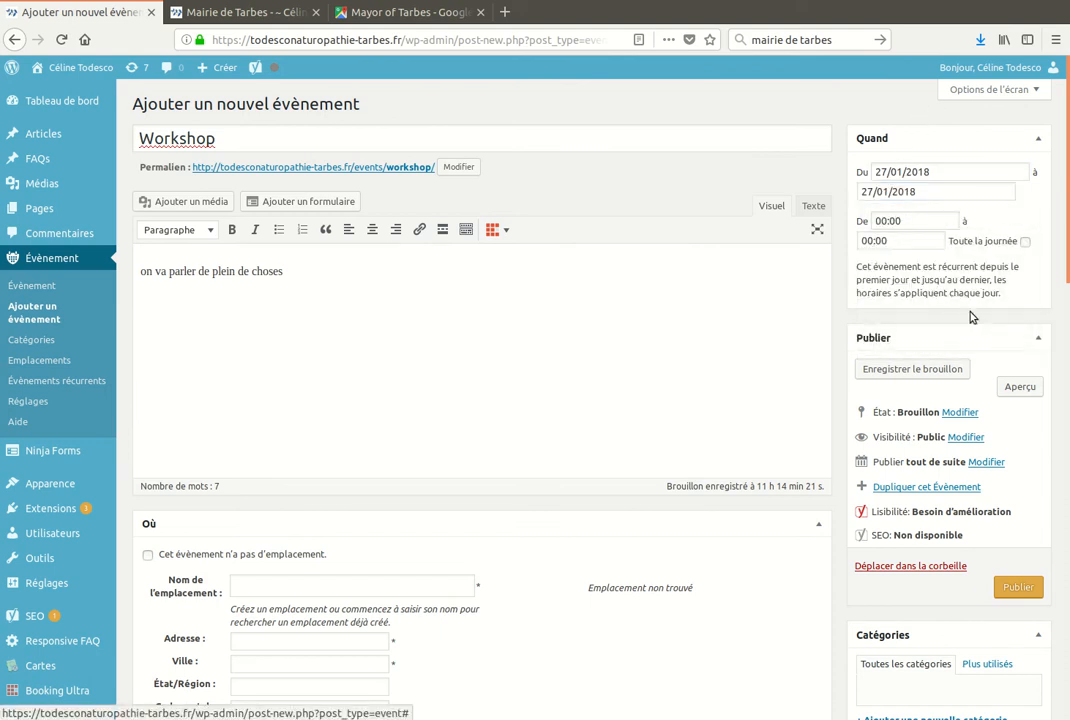
# Set the Workshop event's hours from 08:00 to 14:00.
pyautogui.click(913, 222)
pyautogui.scroll(-6, 886, 275)
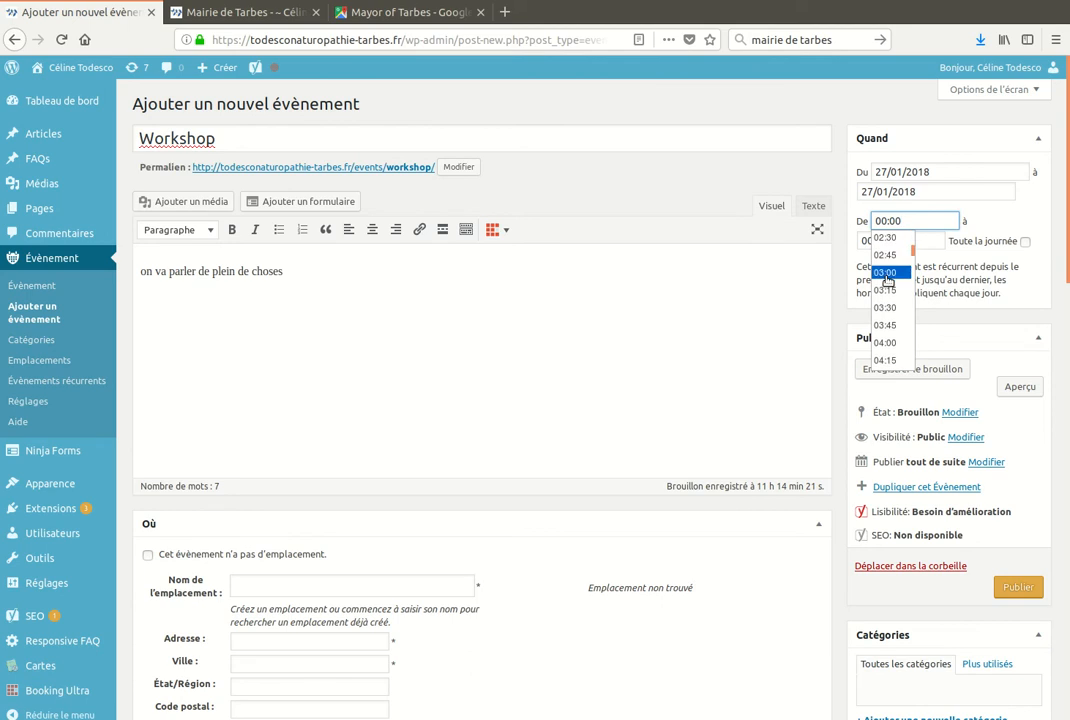
pyautogui.scroll(-3, 886, 280)
pyautogui.click(886, 306)
pyautogui.click(907, 240)
pyautogui.scroll(-4, 878, 312)
pyautogui.scroll(-3, 877, 315)
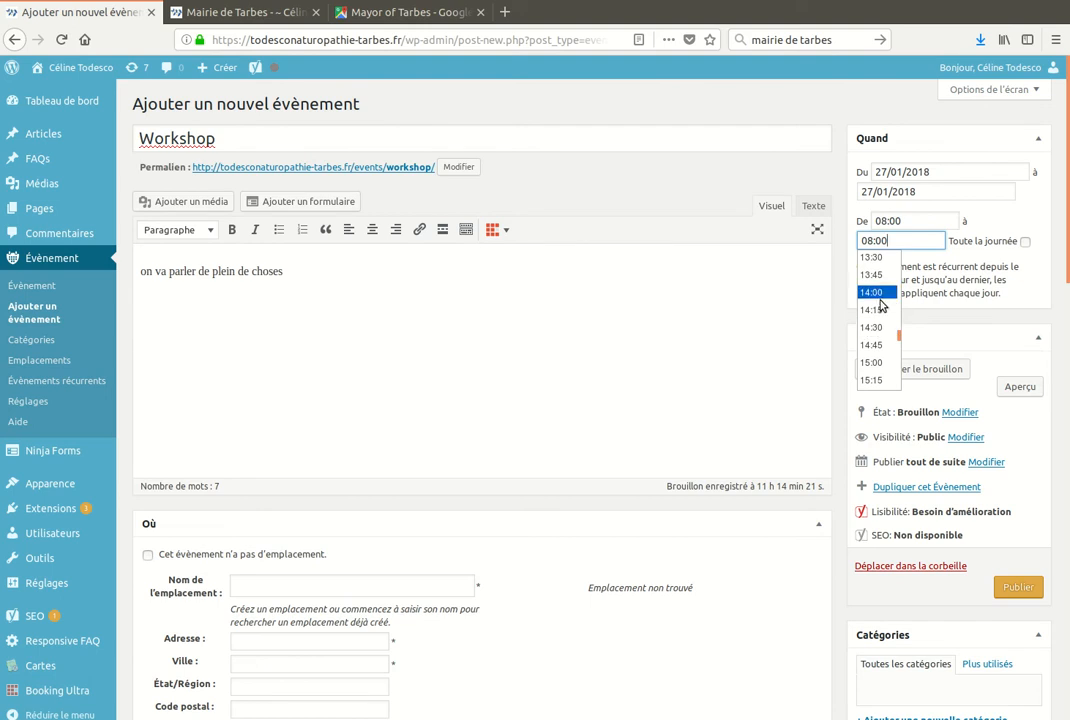
pyautogui.click(880, 298)
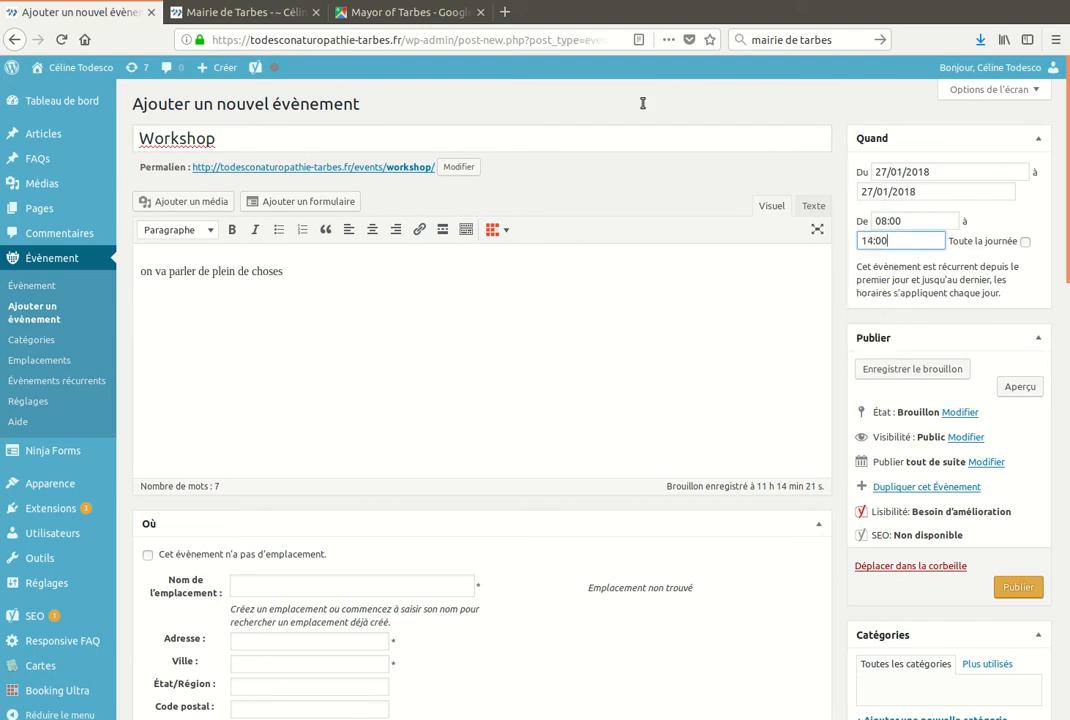
# Enter a new event location named "atelier" with its street address and the city Perpignan.
pyautogui.scroll(-5, 564, 193)
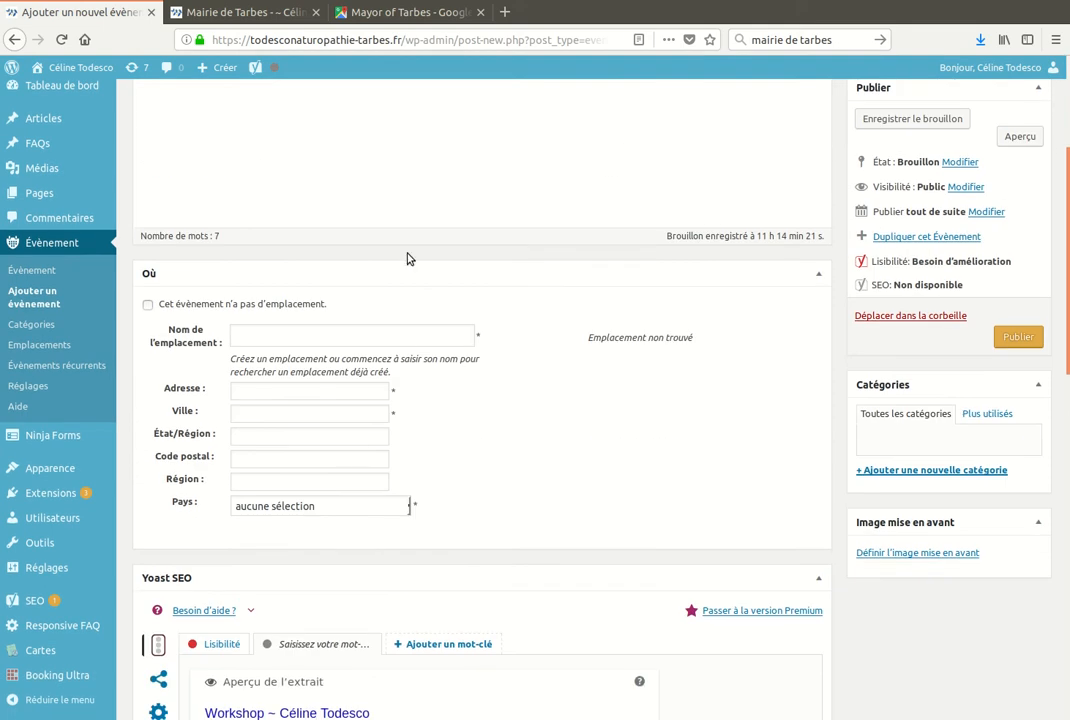
pyautogui.click(355, 342)
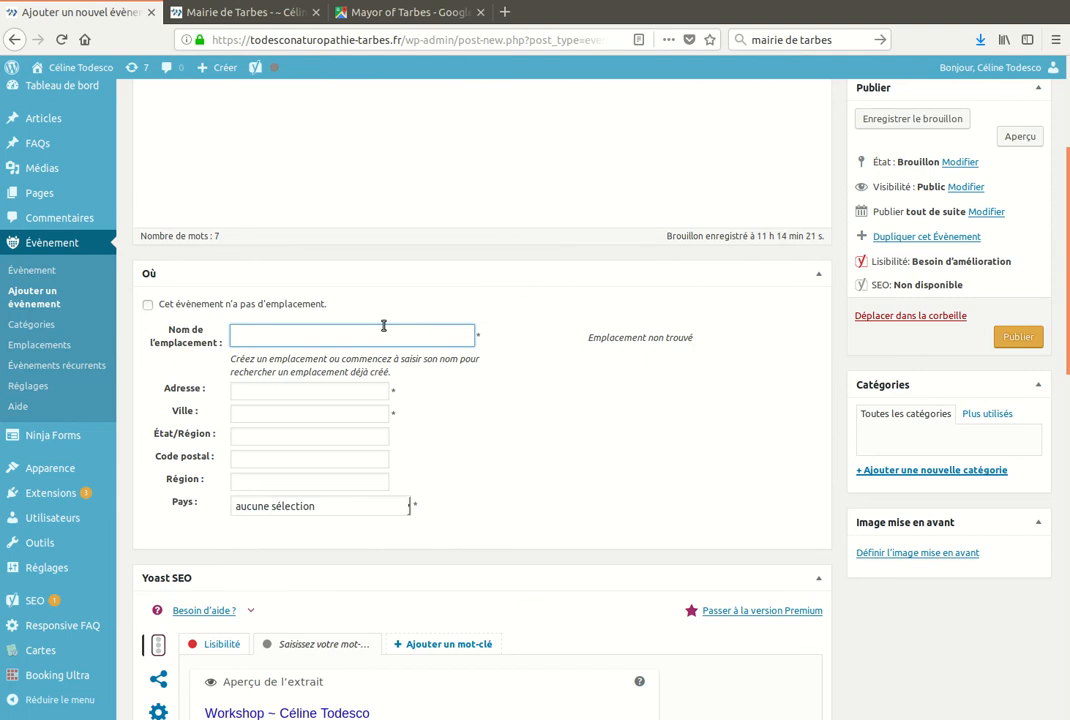
pyautogui.write('atelier')
pyautogui.click(303, 389)
pyautogui.write('rue de Paris')
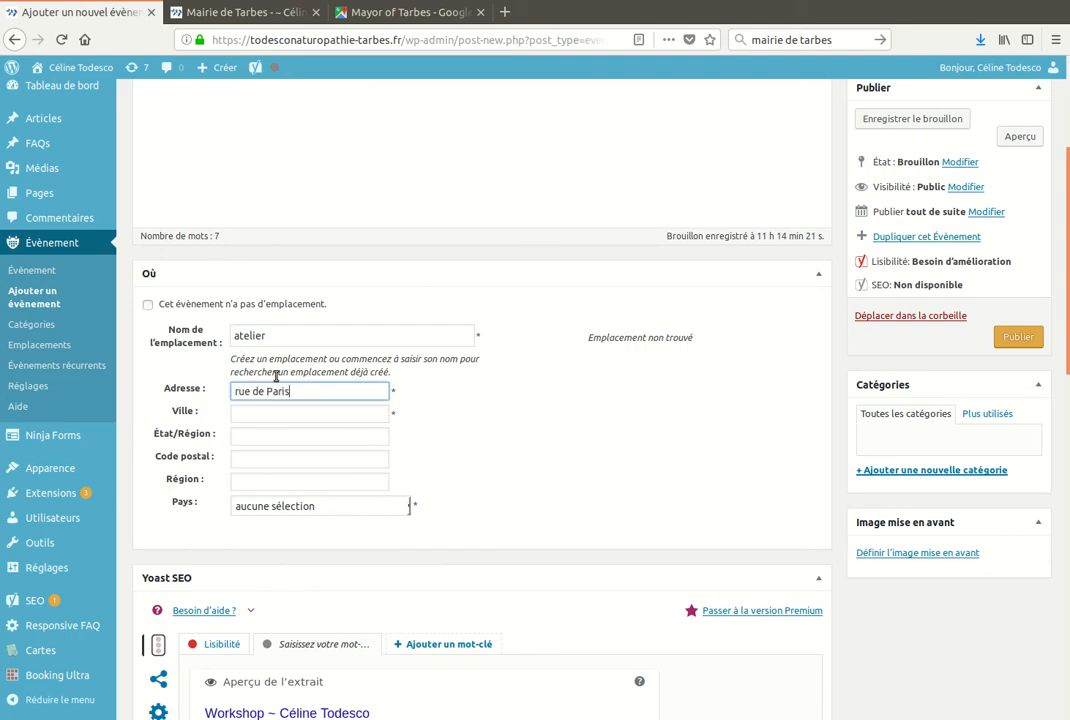
pyautogui.click(276, 408)
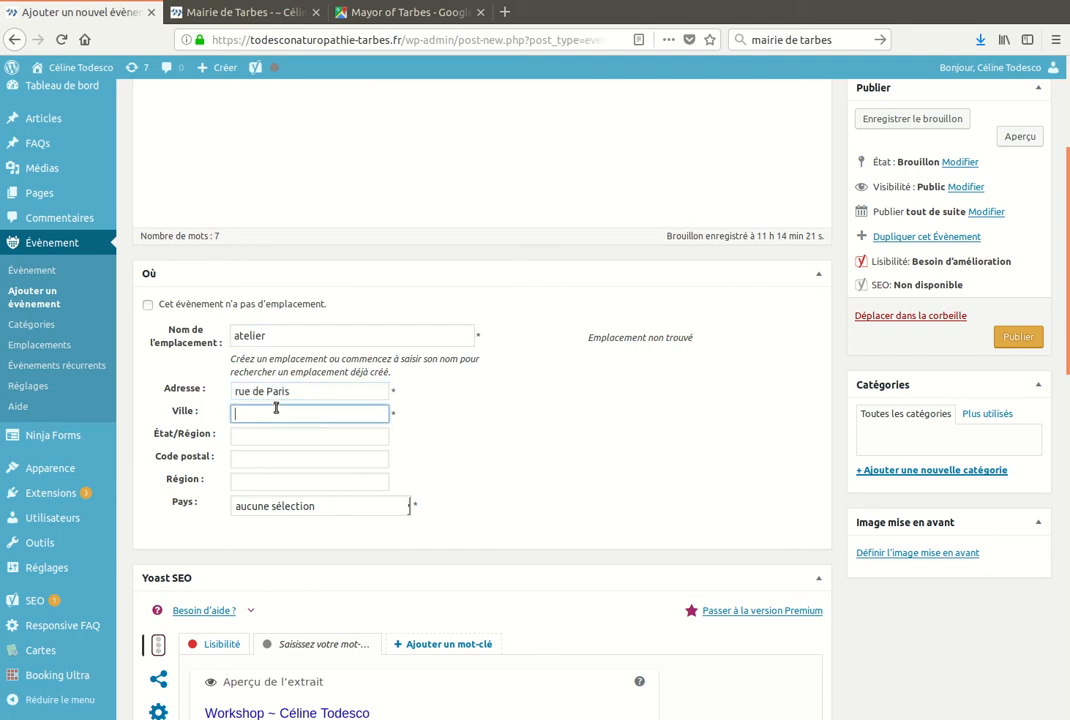
pyautogui.write('Perpignan')
# Set the location's country to France and publish the Workshop event.
pyautogui.click(329, 508)
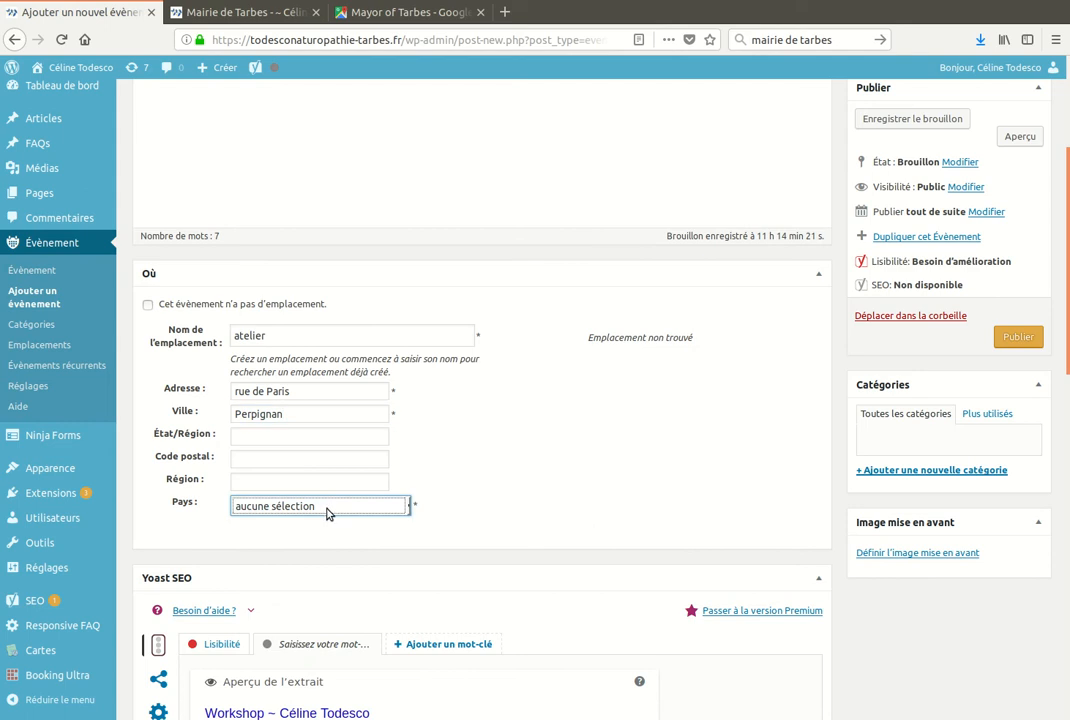
pyautogui.click(331, 491)
pyautogui.scroll(-2, 497, 411)
pyautogui.scroll(3, 489, 382)
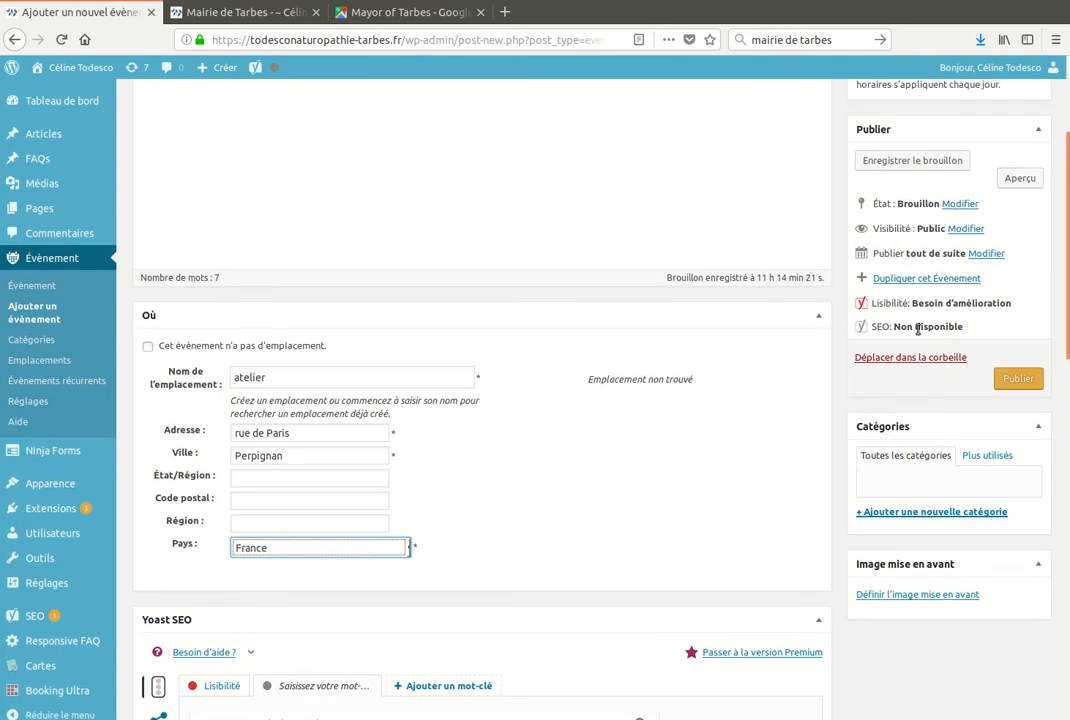
pyautogui.click(1016, 386)
pyautogui.click(1016, 384)
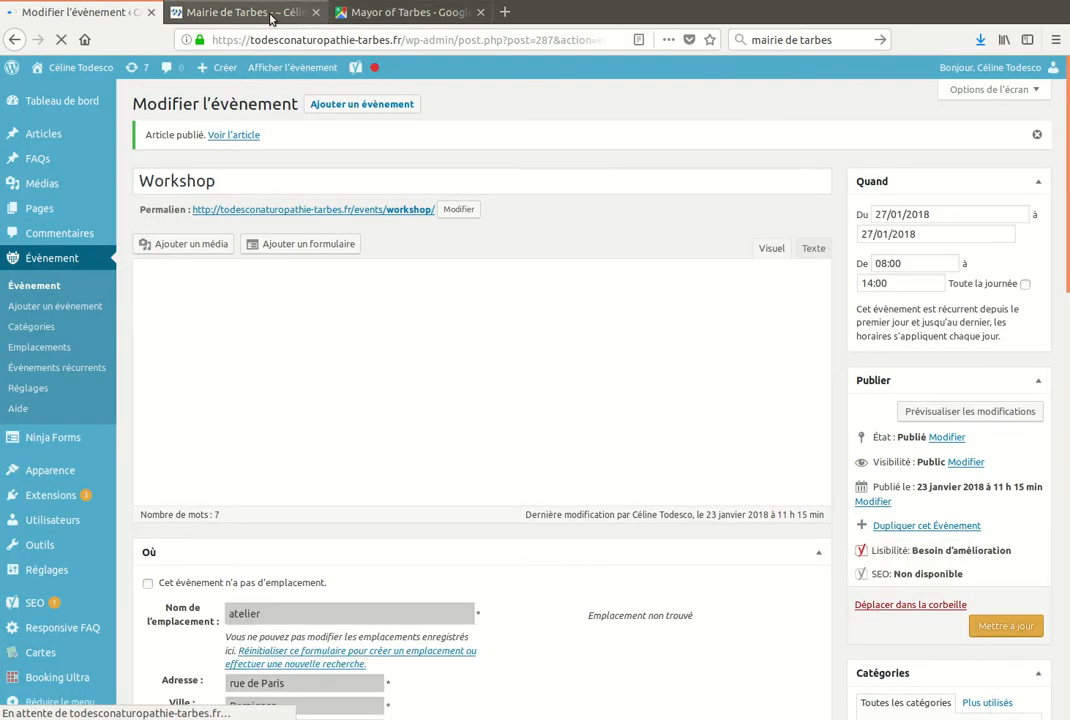
# On the public site, open the Agenda calendar, view the Workshop event on 27 January 2018, and open its "atelier" location page.
pyautogui.click(272, 14)
pyautogui.click(806, 236)
pyautogui.scroll(-3, 838, 228)
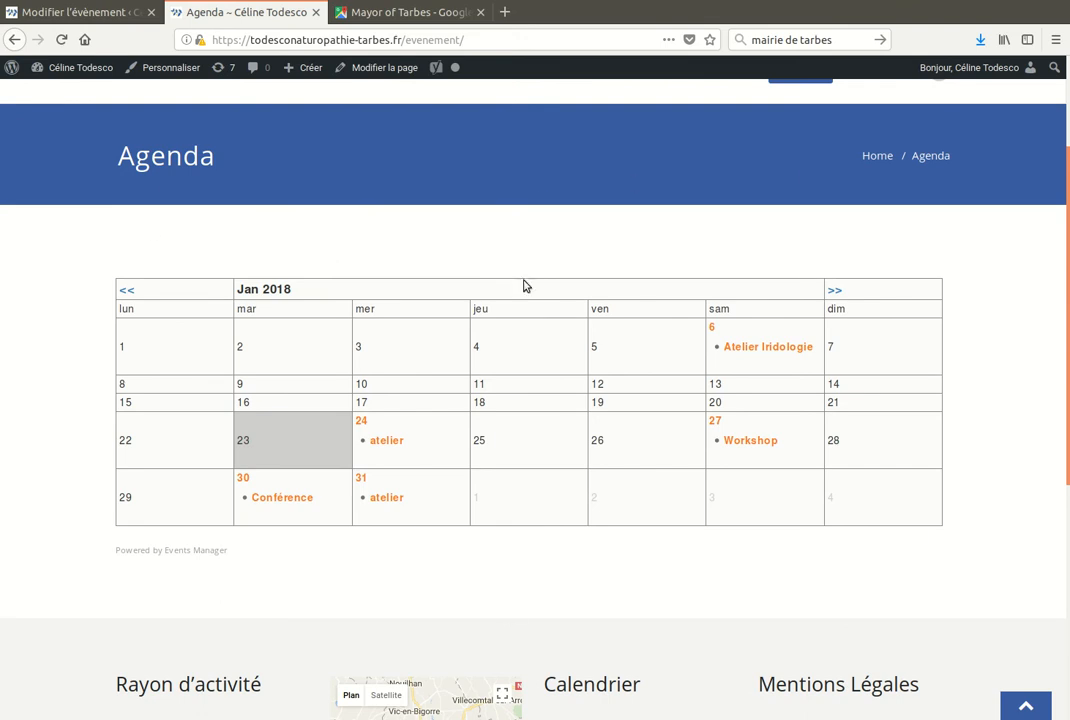
pyautogui.click(757, 445)
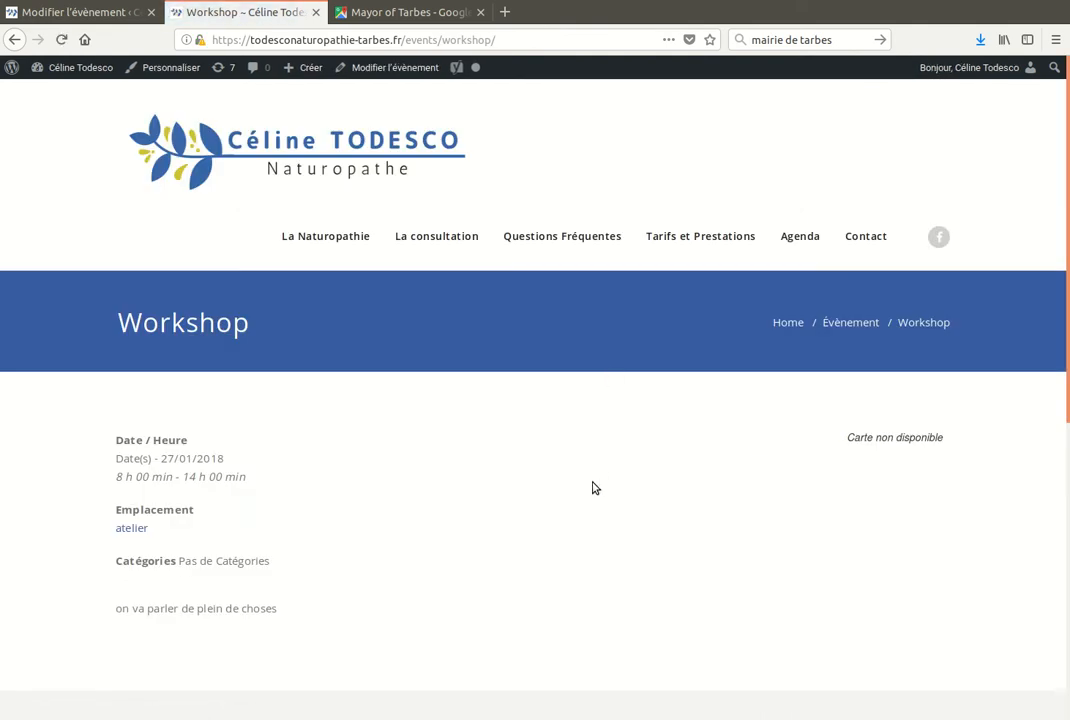
pyautogui.scroll(-2, 592, 488)
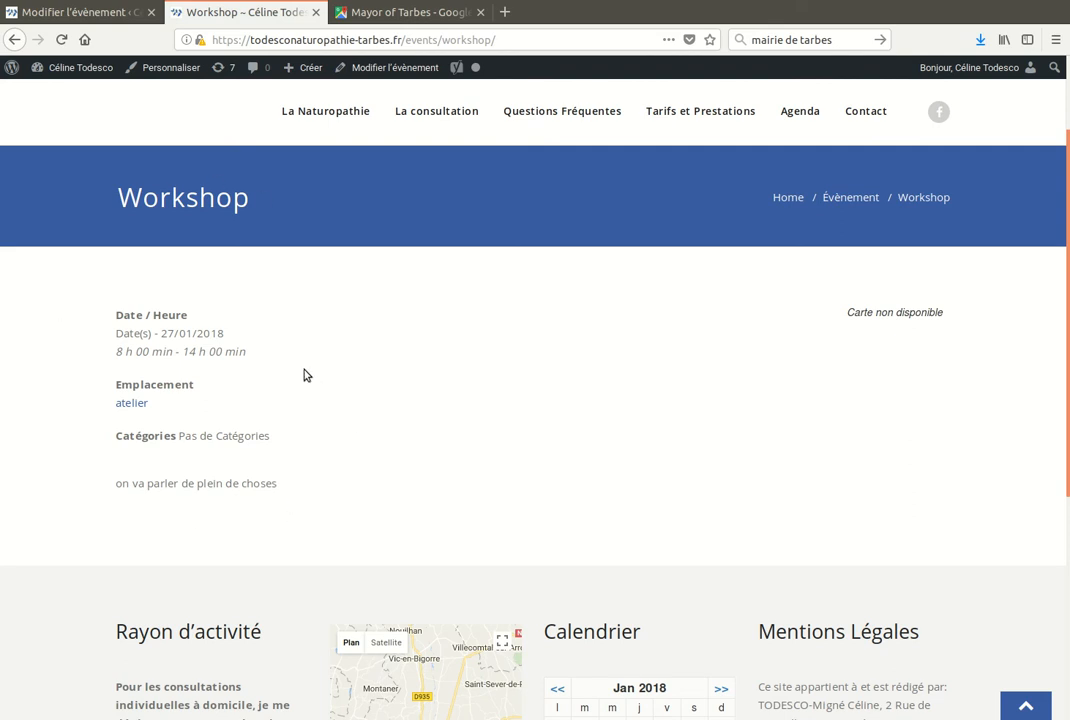
pyautogui.click(132, 403)
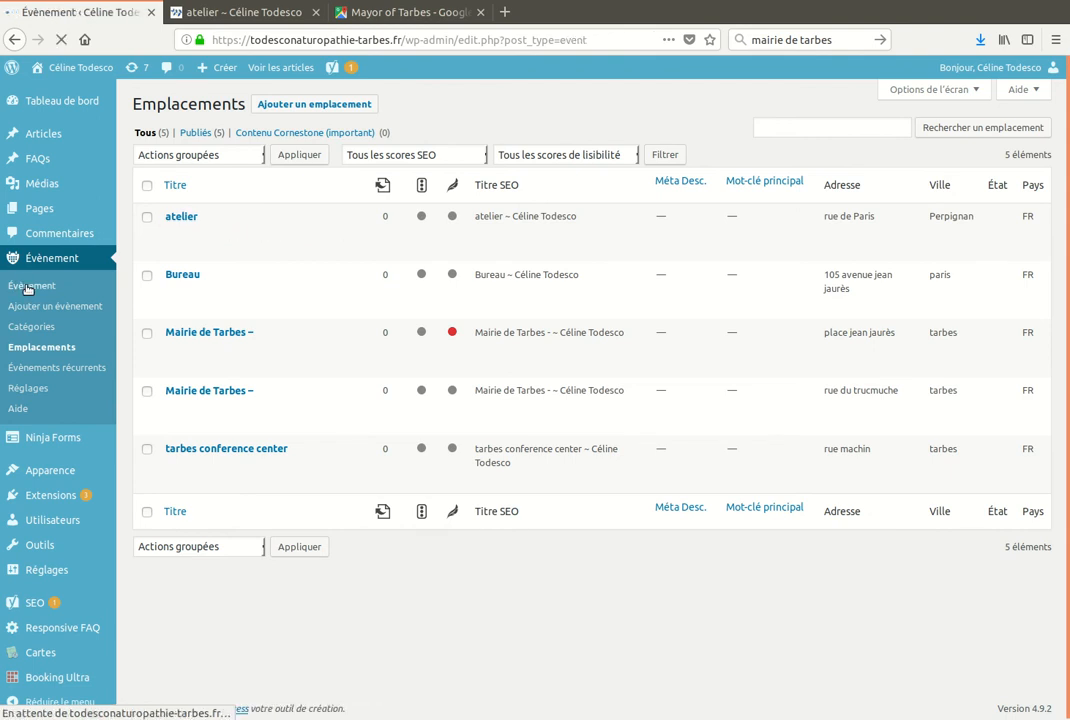
# Start another new event in the site administration and assign it the saved location "atelier".
pyautogui.click(269, 93)
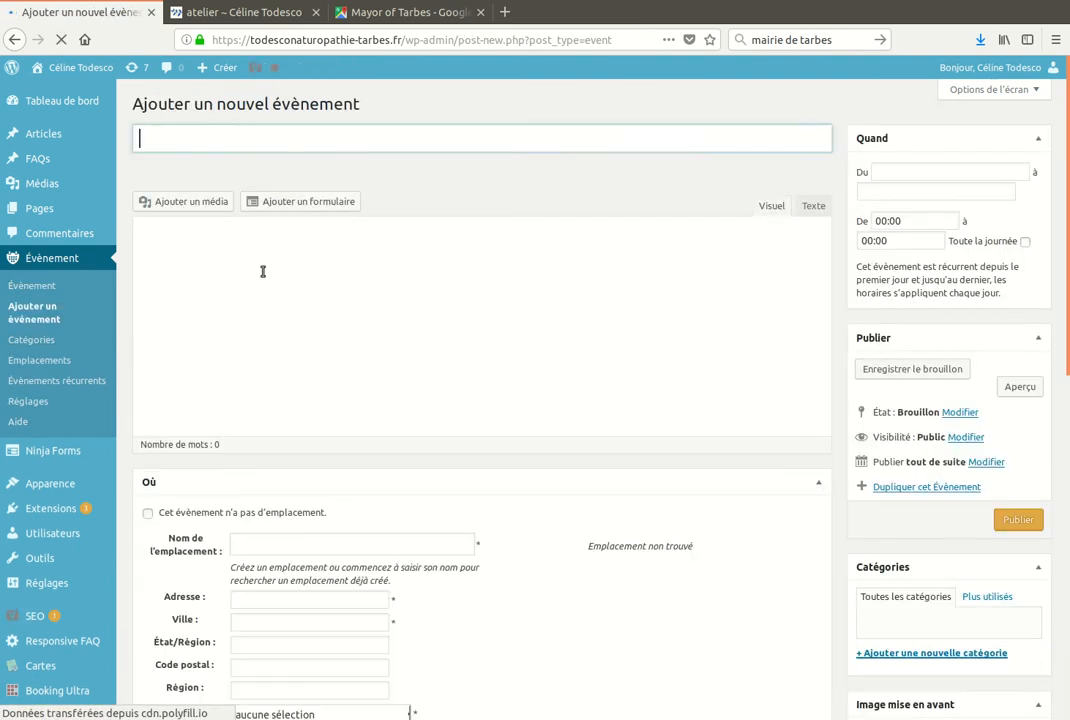
pyautogui.scroll(-3, 363, 311)
pyautogui.click(285, 374)
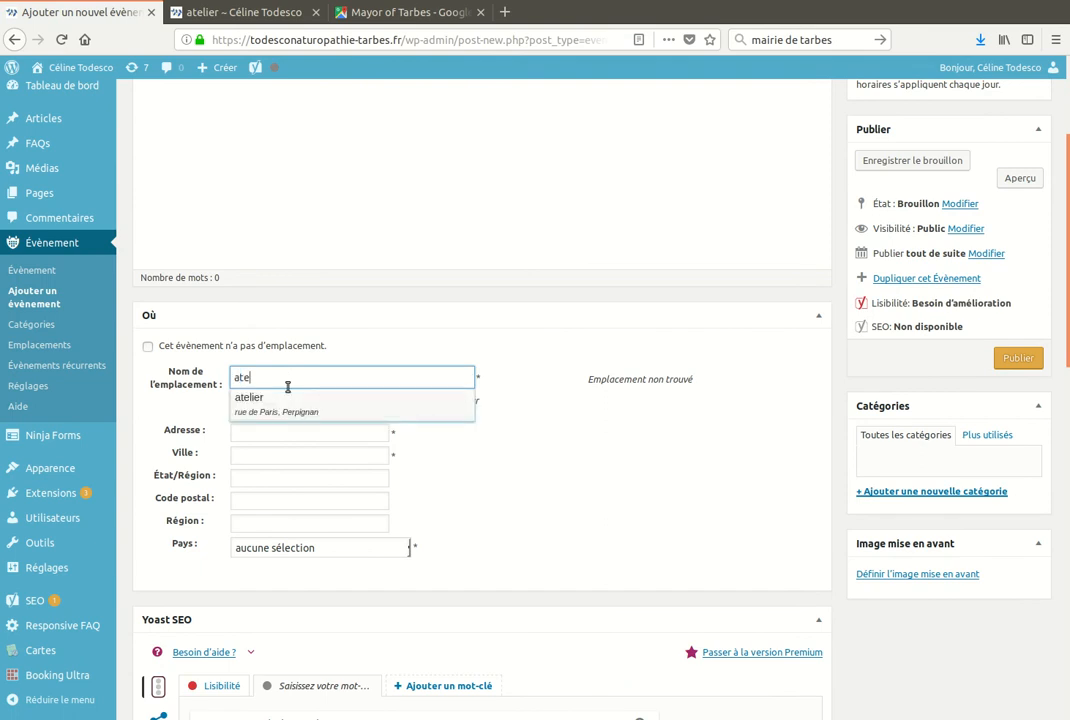
pyautogui.click(311, 408)
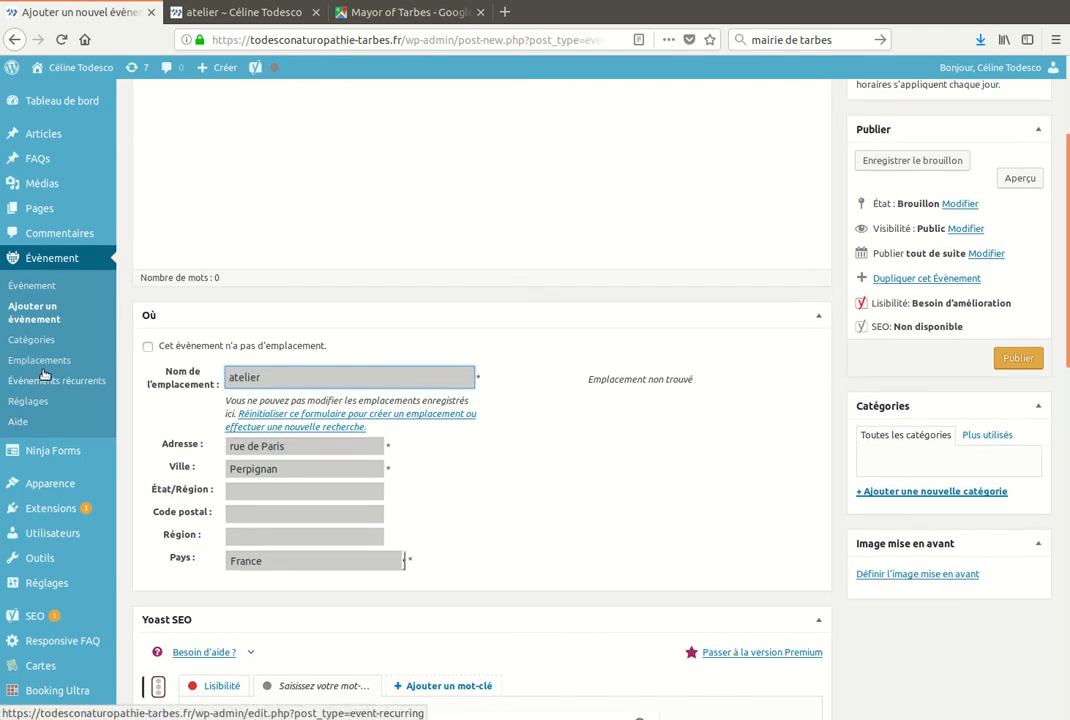
# Start a new recurring event titled "atelier wordpress".
pyautogui.click(47, 386)
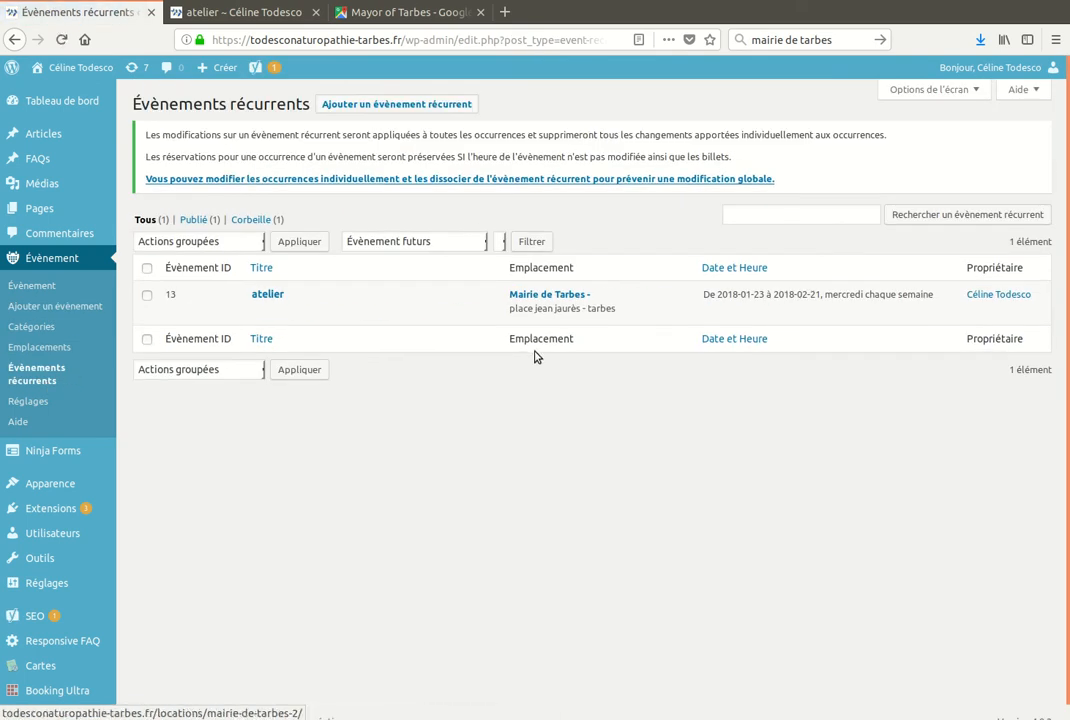
pyautogui.click(392, 106)
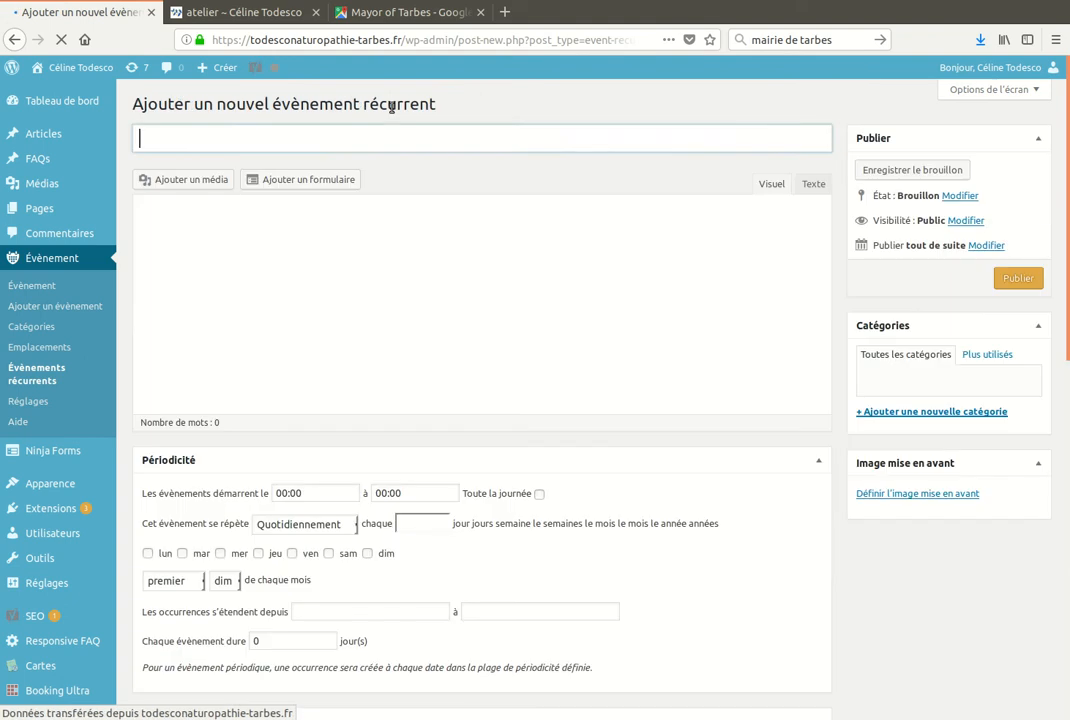
pyautogui.write('a')
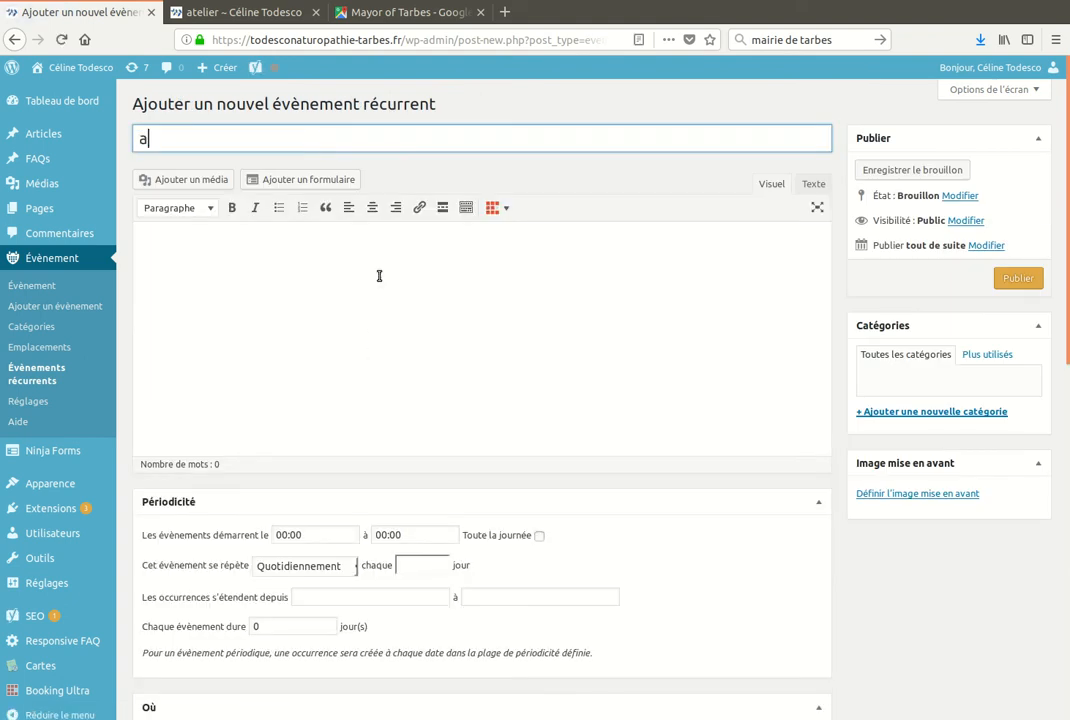
pyautogui.write('telier wordpress')
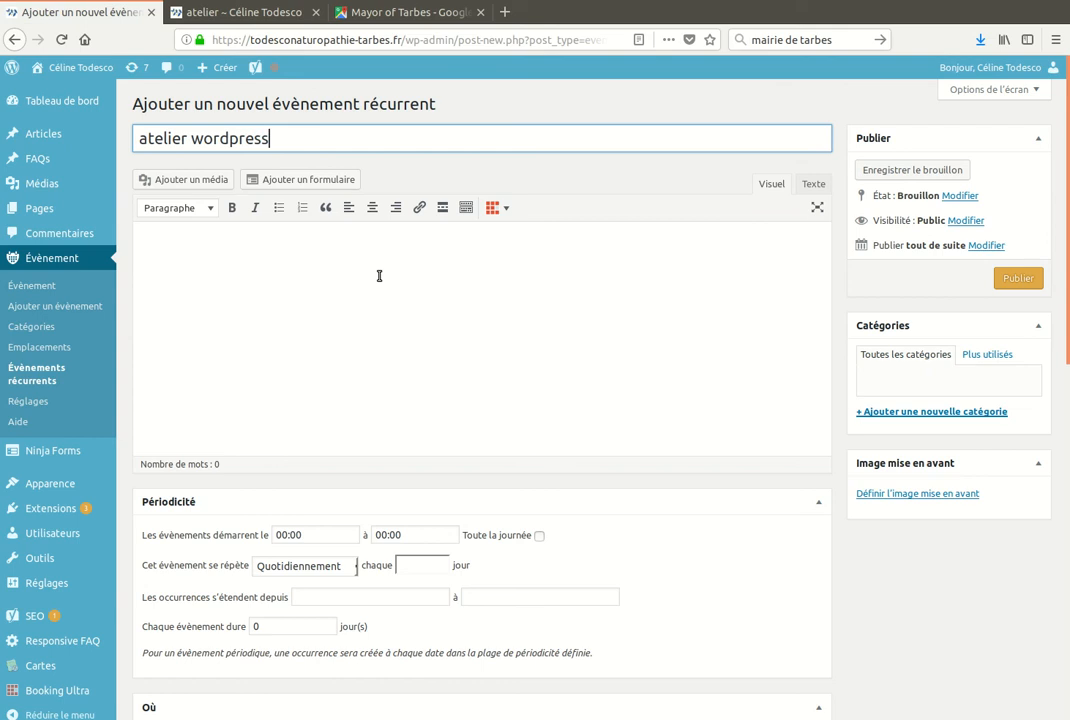
pyautogui.click(390, 266)
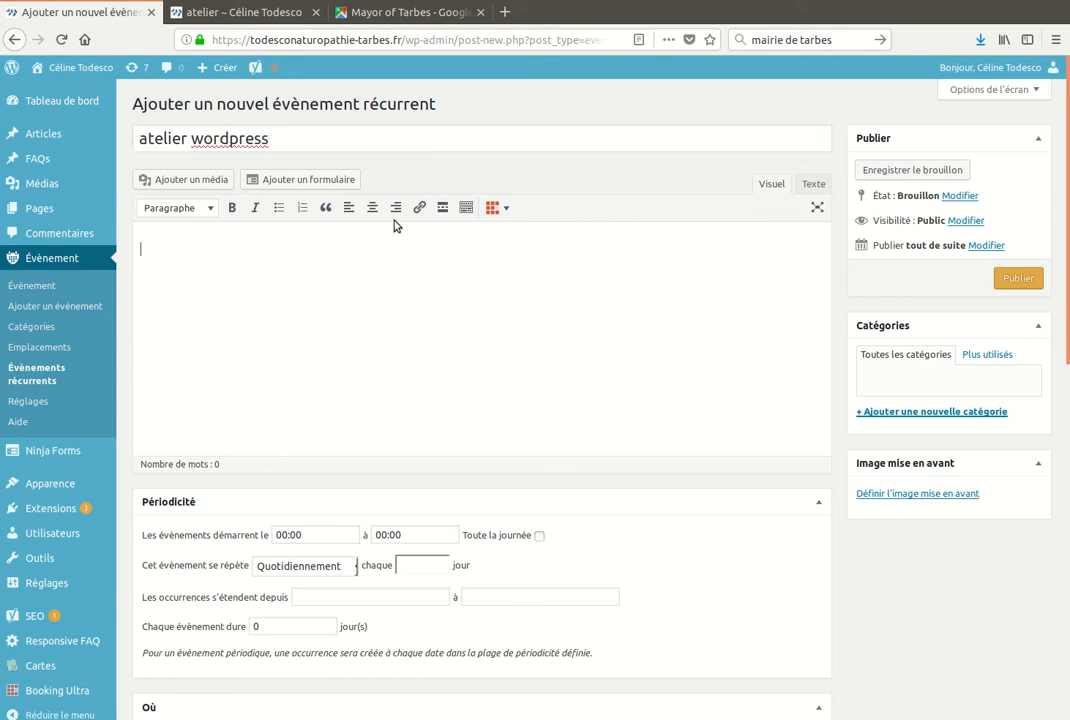
# Set the recurring event's start time to 09:30 and its end time to 13:30.
pyautogui.scroll(-3, 392, 394)
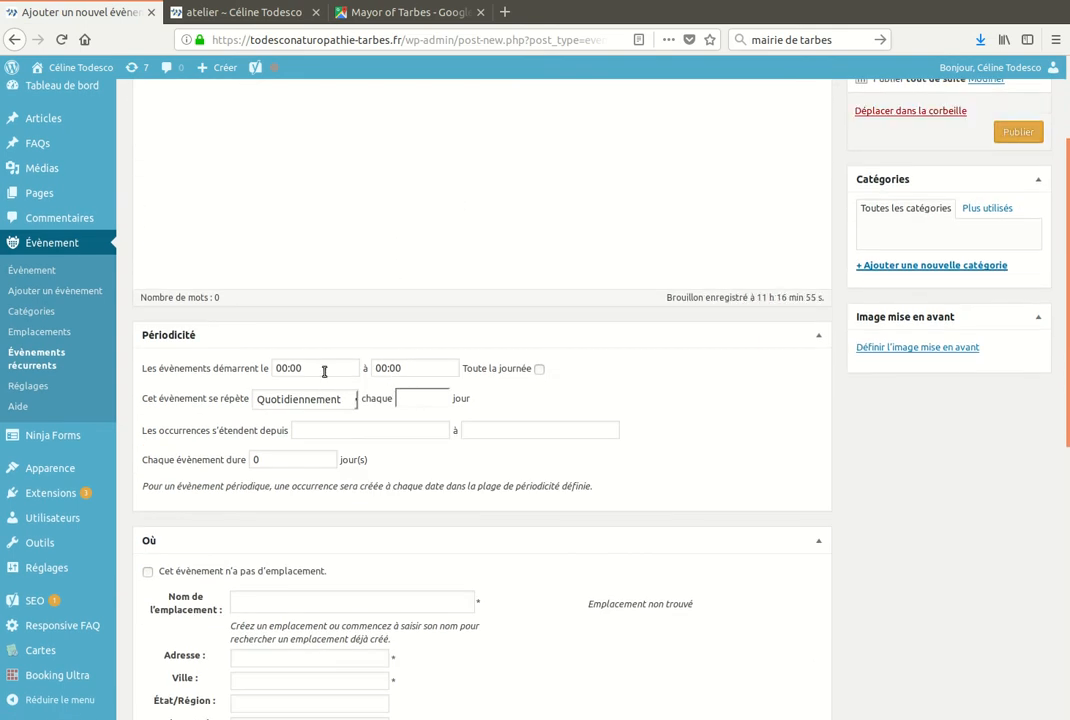
pyautogui.click(325, 368)
pyautogui.scroll(-4, 285, 447)
pyautogui.scroll(-7, 285, 447)
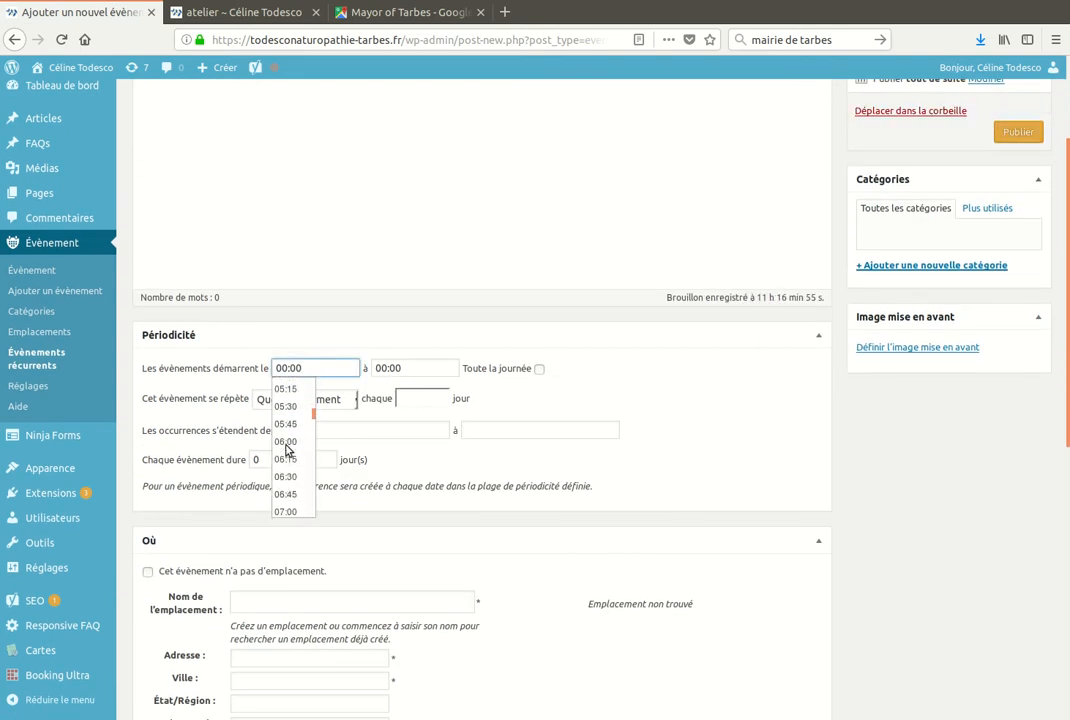
pyautogui.click(291, 456)
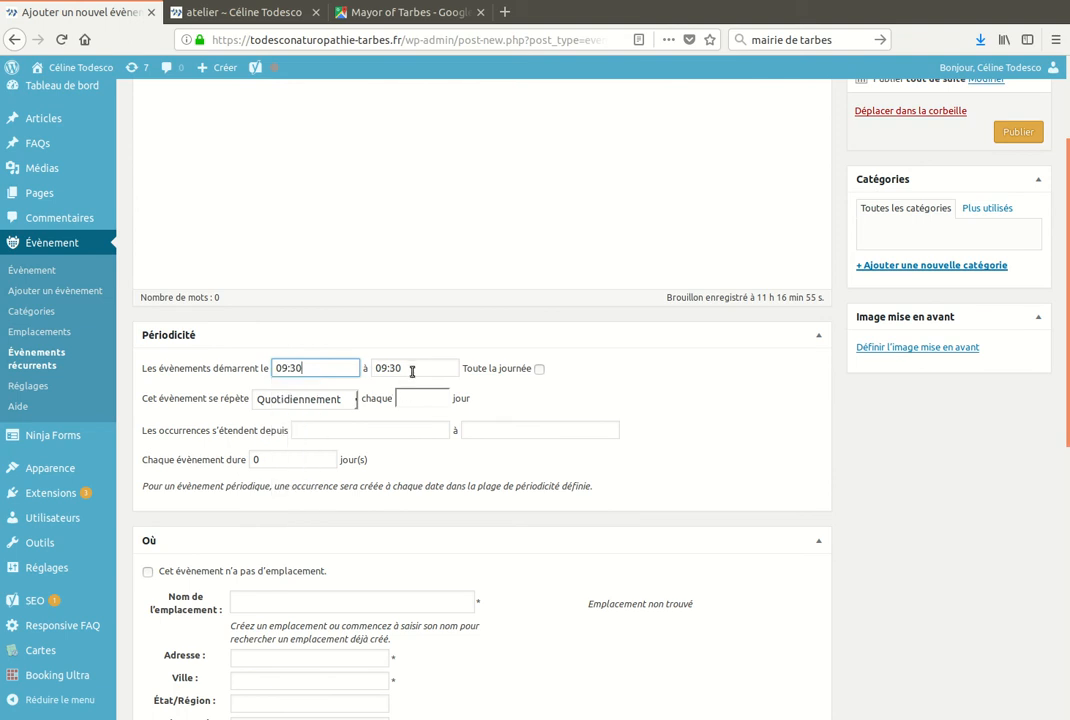
pyautogui.click(405, 368)
pyautogui.scroll(-4, 400, 440)
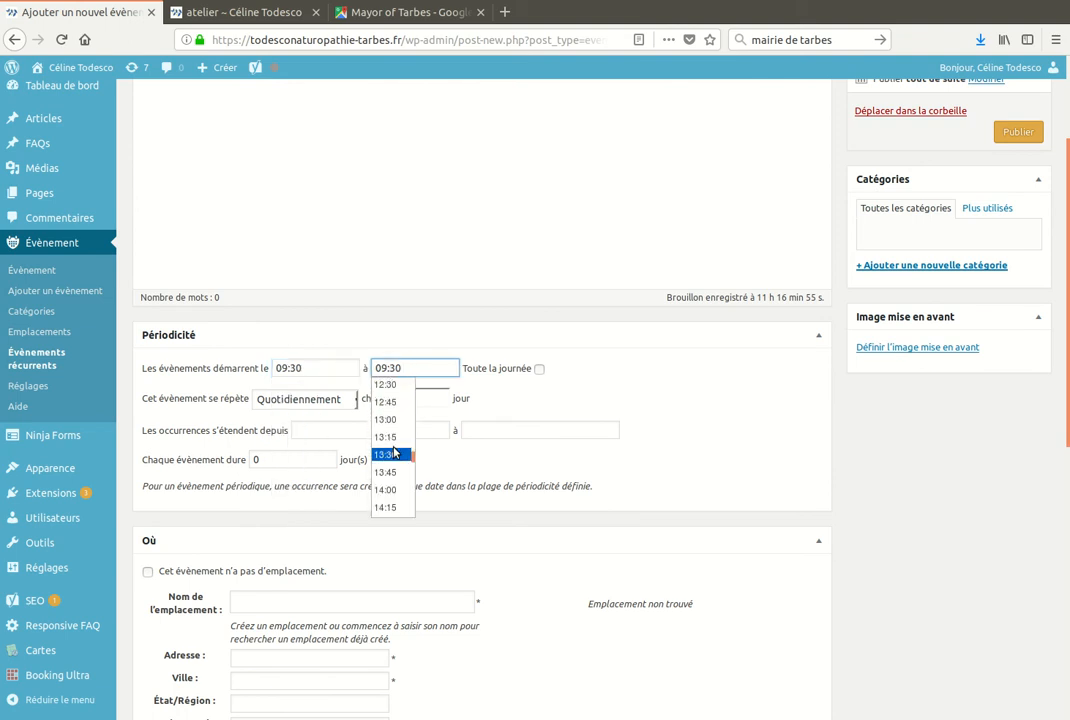
pyautogui.click(390, 454)
# Make the event repeat weekly (Hebdomadairement) on Friday.
pyautogui.click(318, 400)
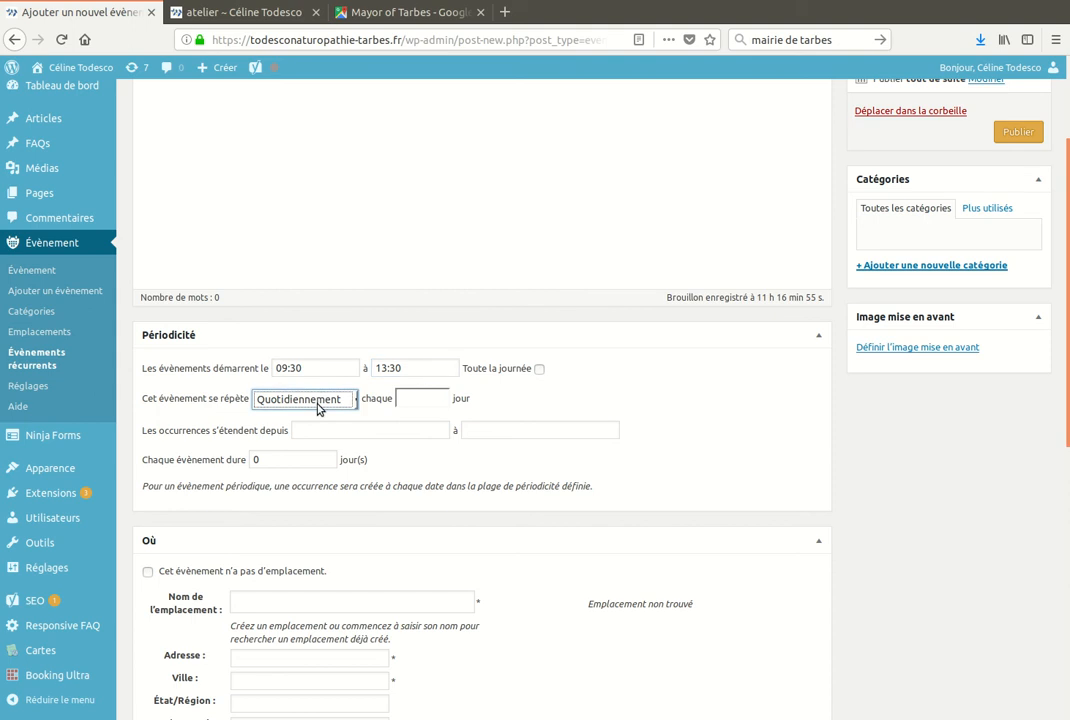
pyautogui.click(321, 444)
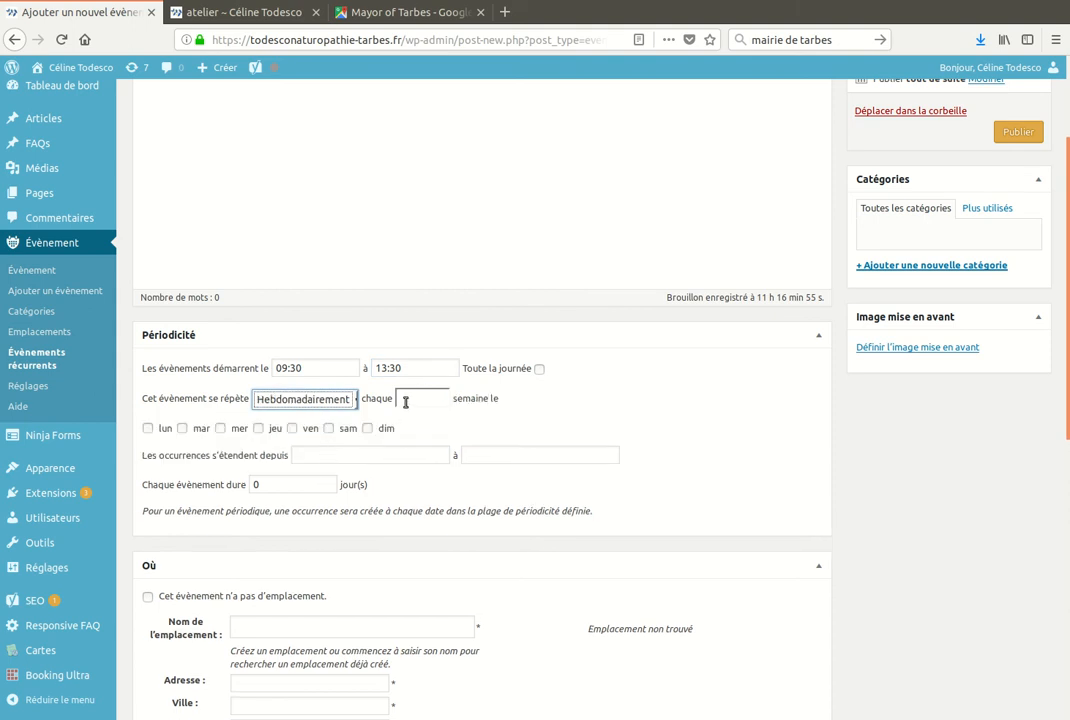
pyautogui.click(292, 428)
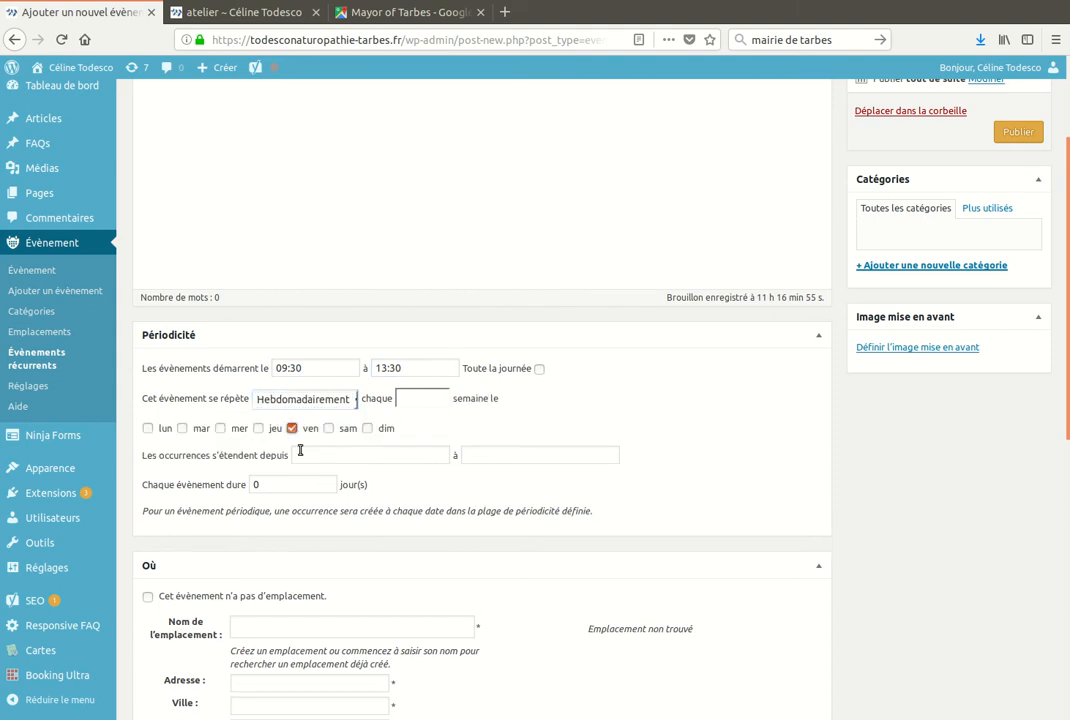
# Set the occurrences to run from 02/02/2018 to 23/02/2018.
pyautogui.click(302, 457)
pyautogui.click(460, 479)
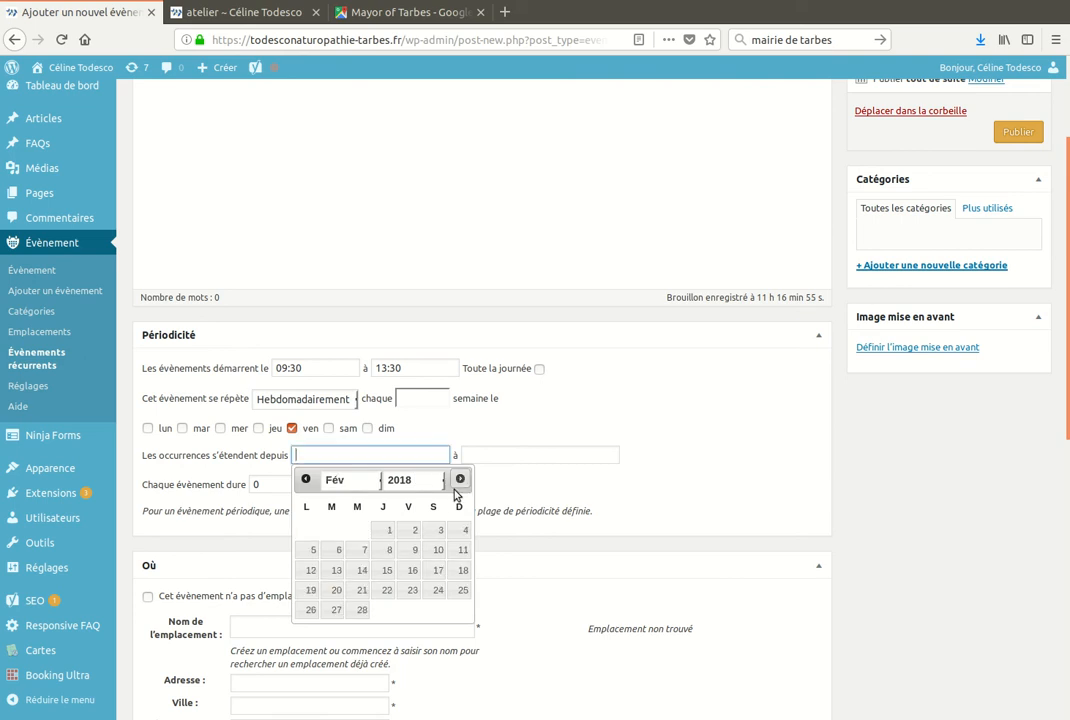
pyautogui.click(412, 530)
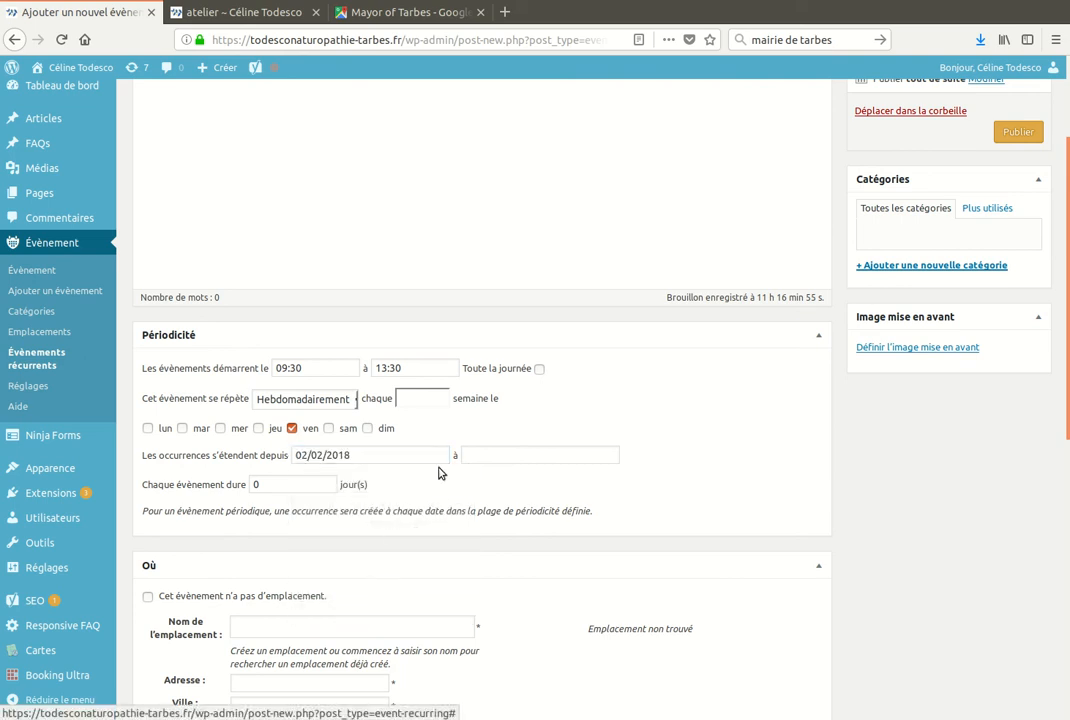
pyautogui.click(474, 456)
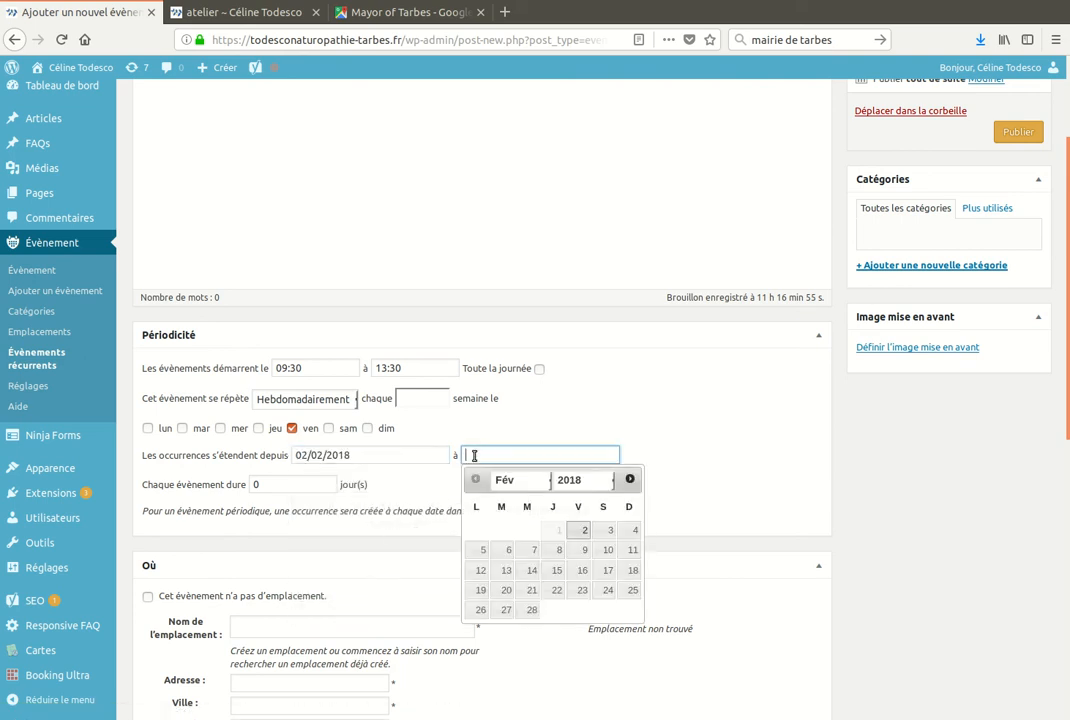
pyautogui.click(583, 592)
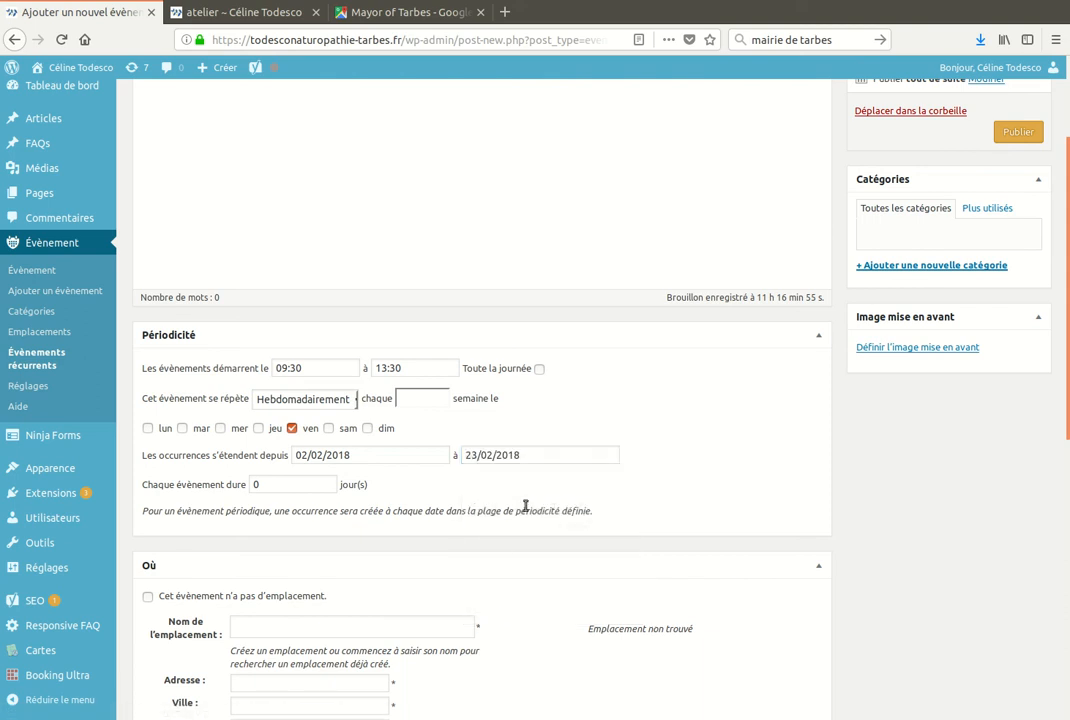
# Set the duration of each event occurrence to 1 day.
pyautogui.scroll(-1, 180, 438)
pyautogui.scroll(-1, 180, 438)
pyautogui.click(250, 402)
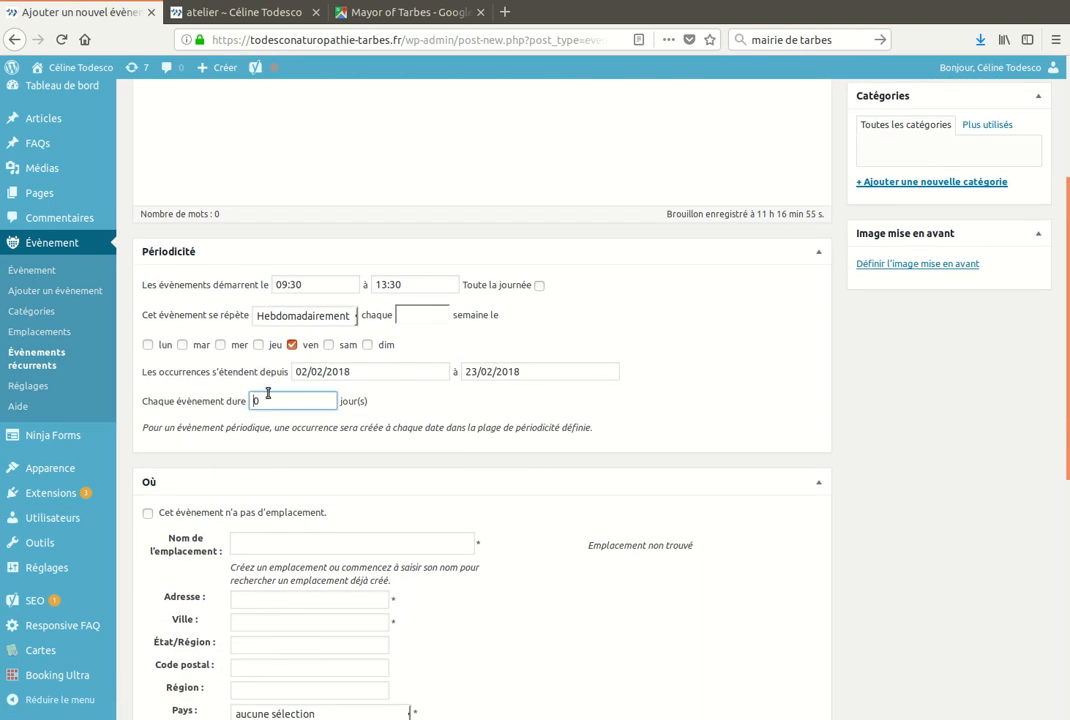
pyautogui.doubleClick(259, 400)
pyautogui.click(687, 409)
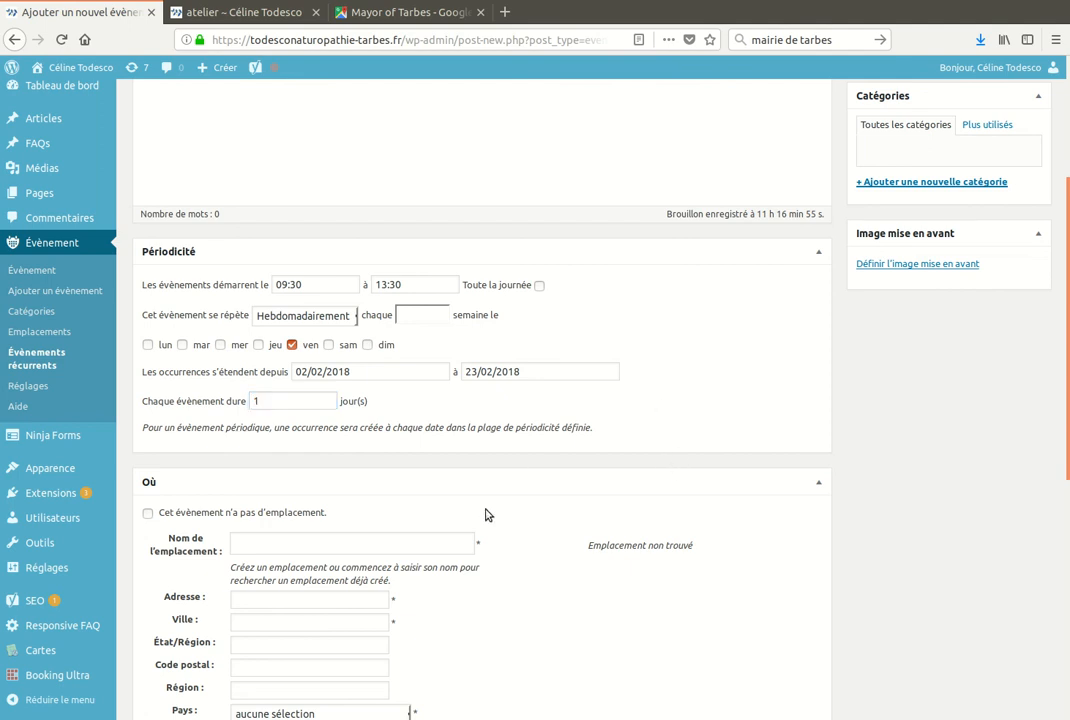
# Search the saved locations for "mair" and assign the first suggested "Mairie de Tarbes" location to the event.
pyautogui.click(417, 540)
pyautogui.scroll(-2, 420, 542)
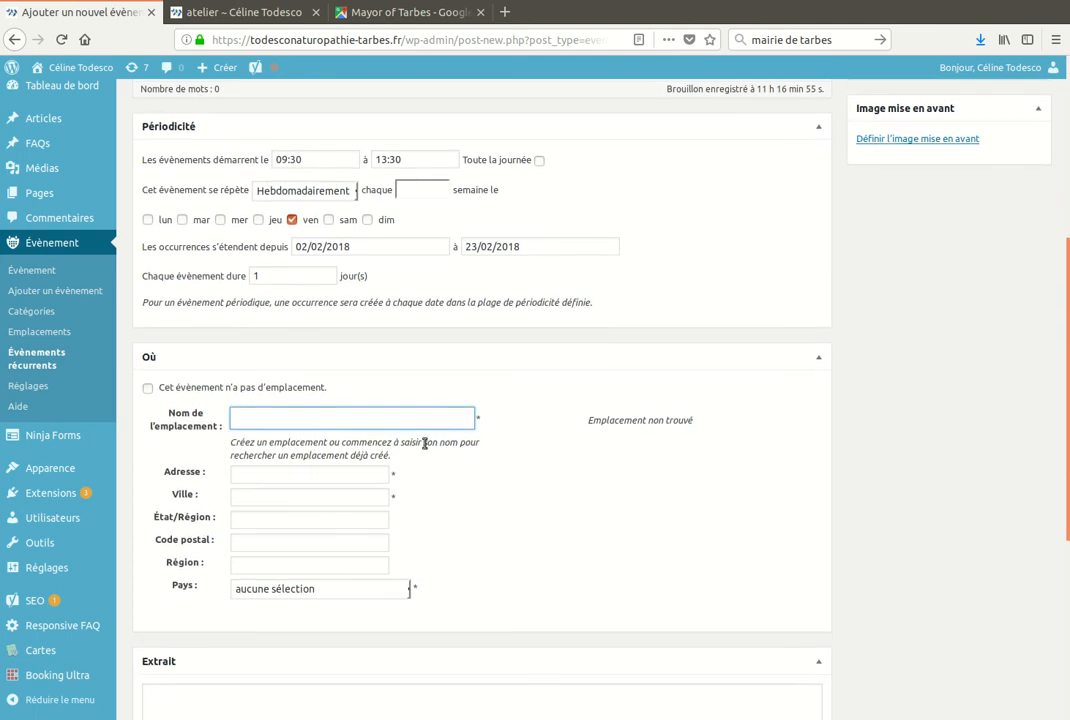
pyautogui.write('mair')
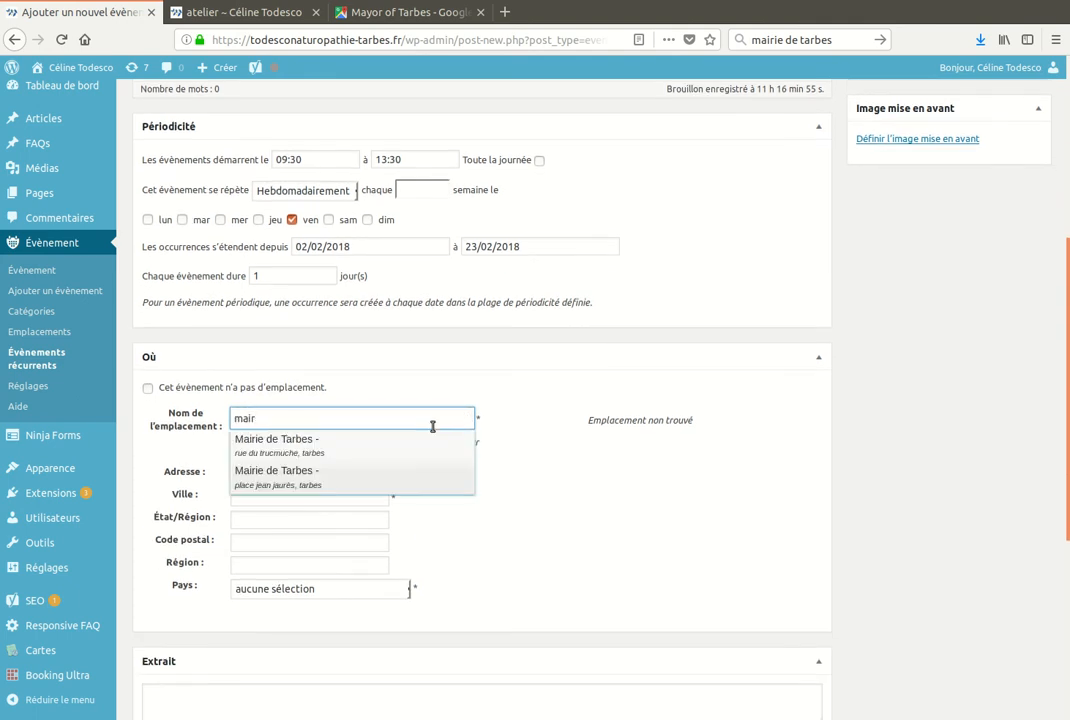
pyautogui.click(385, 450)
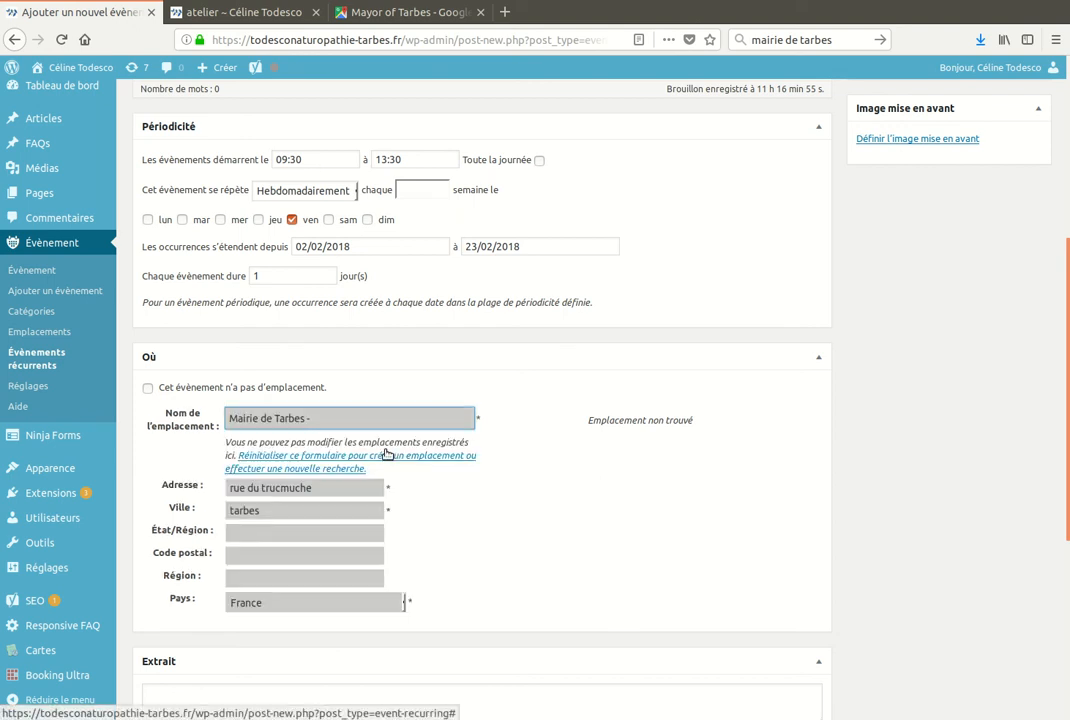
# Enter "blavla" as the event description and publish the recurring event.
pyautogui.scroll(-4, 430, 423)
pyautogui.scroll(6, 531, 478)
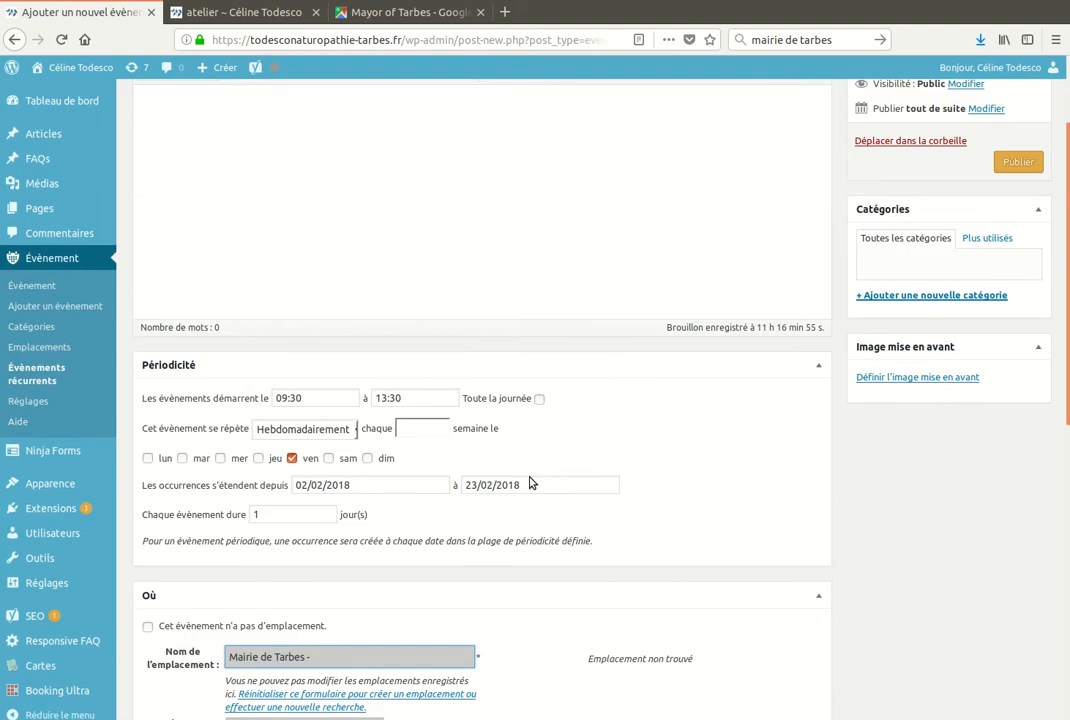
pyautogui.scroll(3, 531, 478)
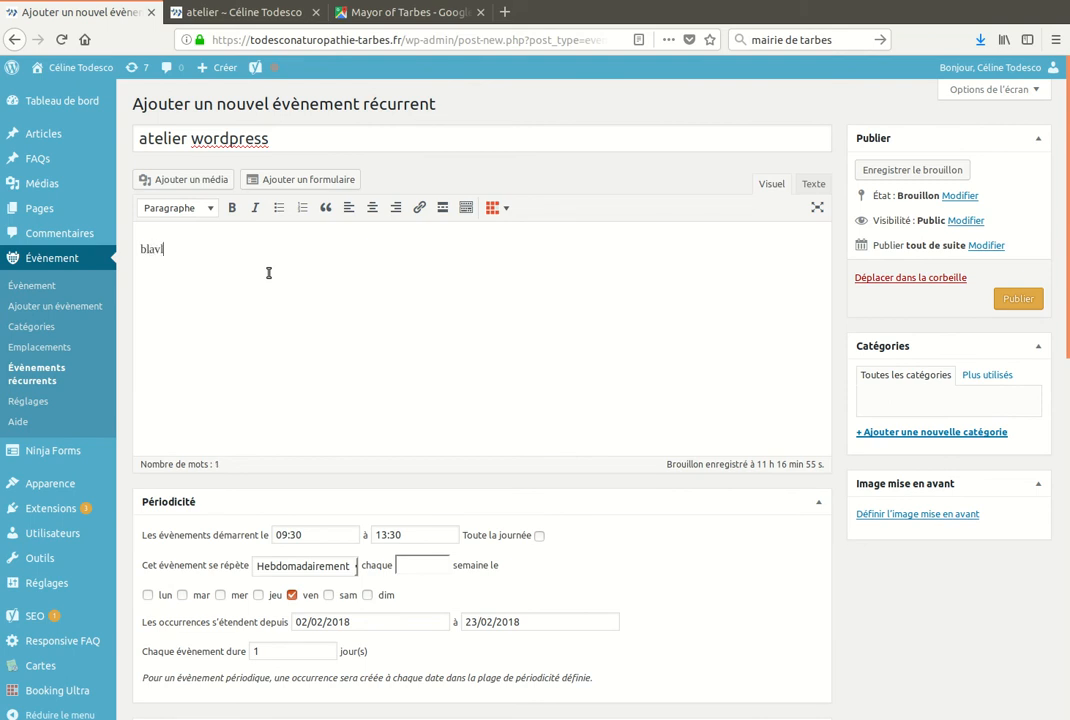
pyautogui.click(1015, 299)
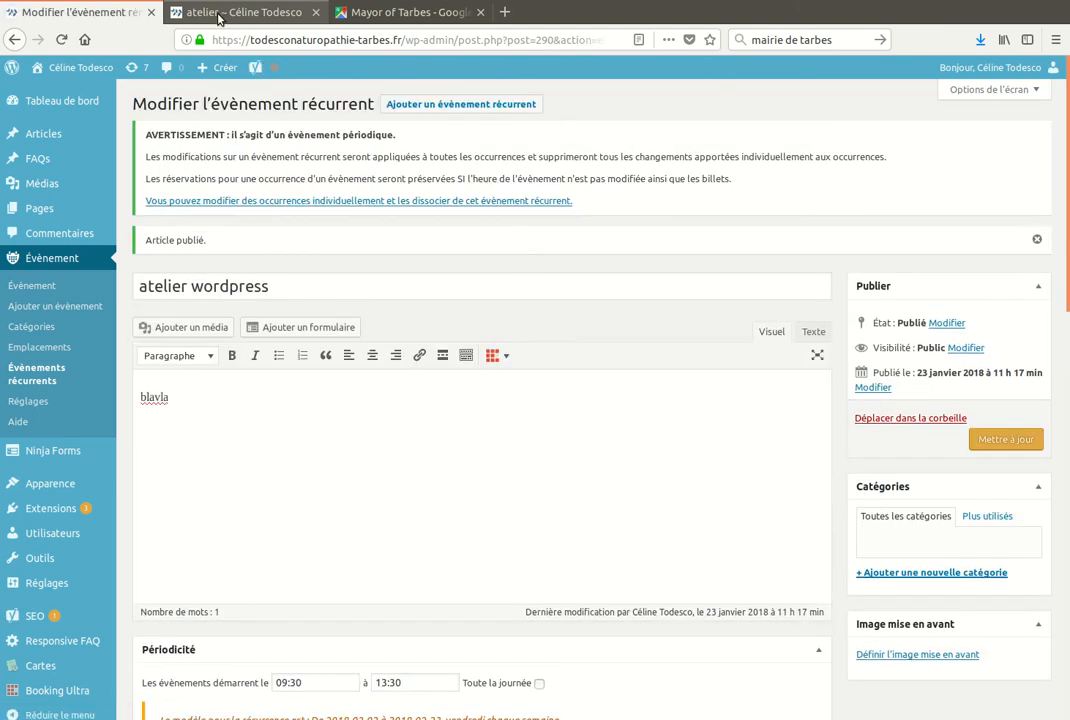
# On the public site, show February 2018 in the Agenda calendar and open the "atelier wordpress" event of 2 February.
pyautogui.click(220, 18)
pyautogui.click(808, 246)
pyautogui.scroll(-2, 630, 350)
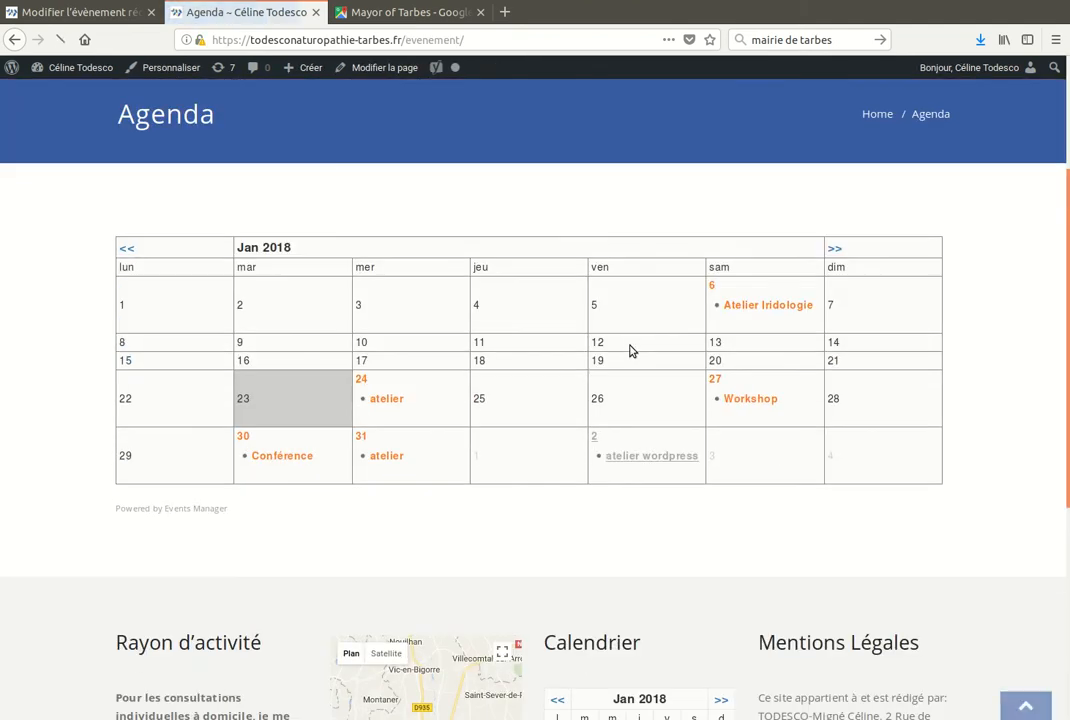
pyautogui.click(835, 250)
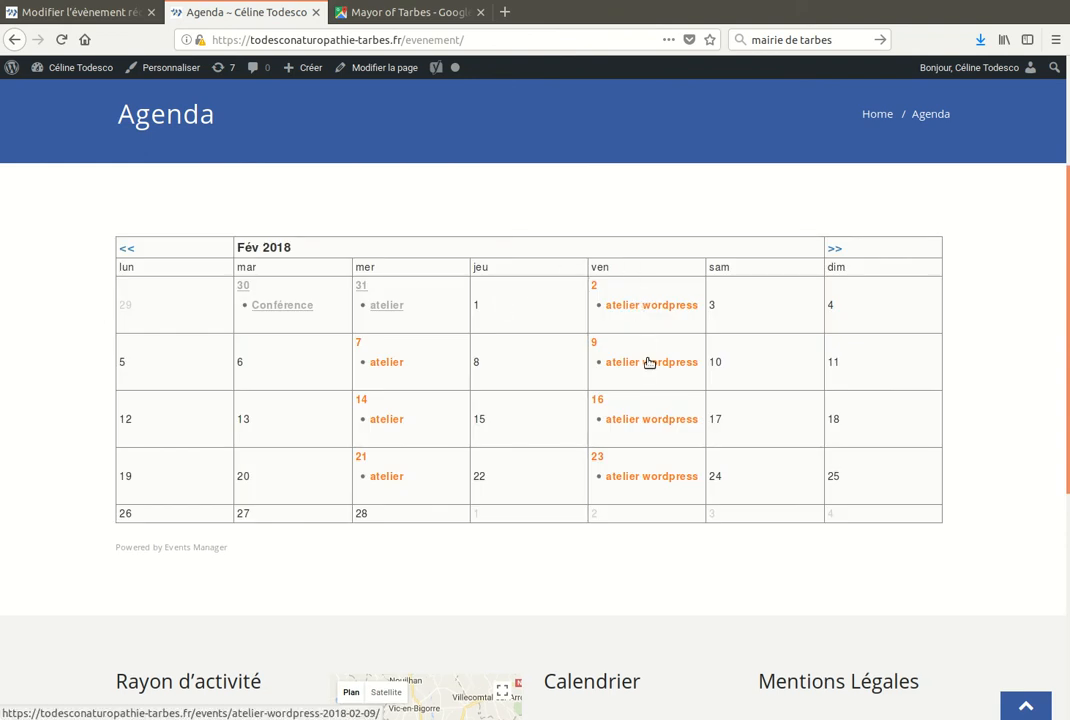
pyautogui.click(645, 305)
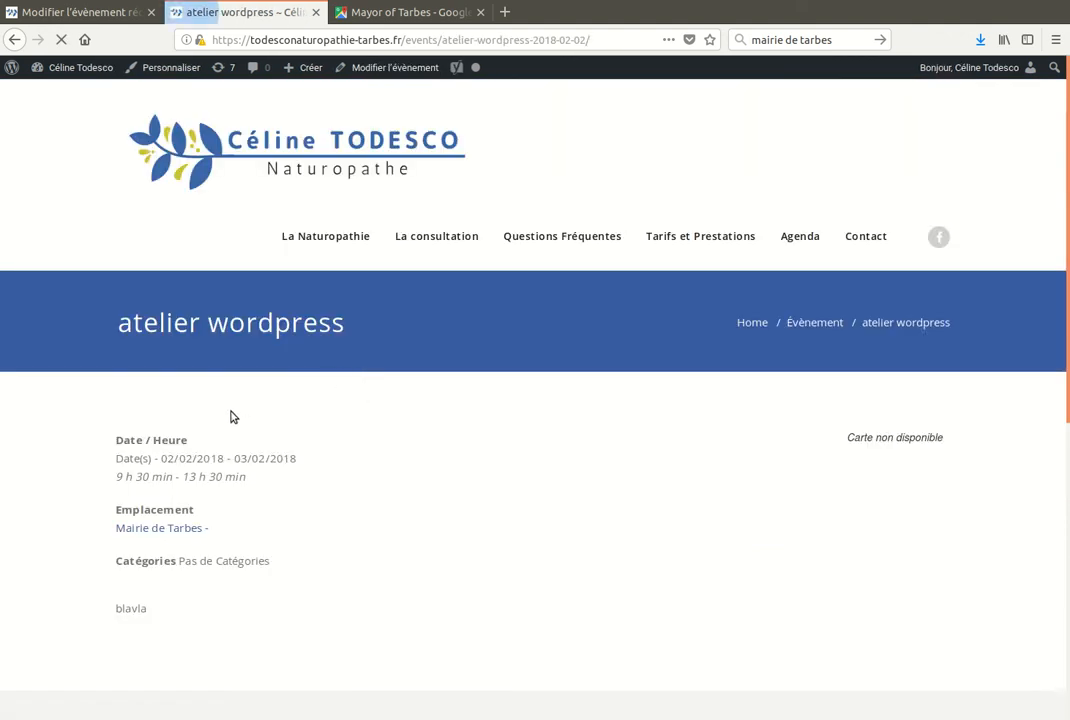
# Open the event's "Mairie de Tarbes" location page and examine its address and list of upcoming events.
pyautogui.click(169, 537)
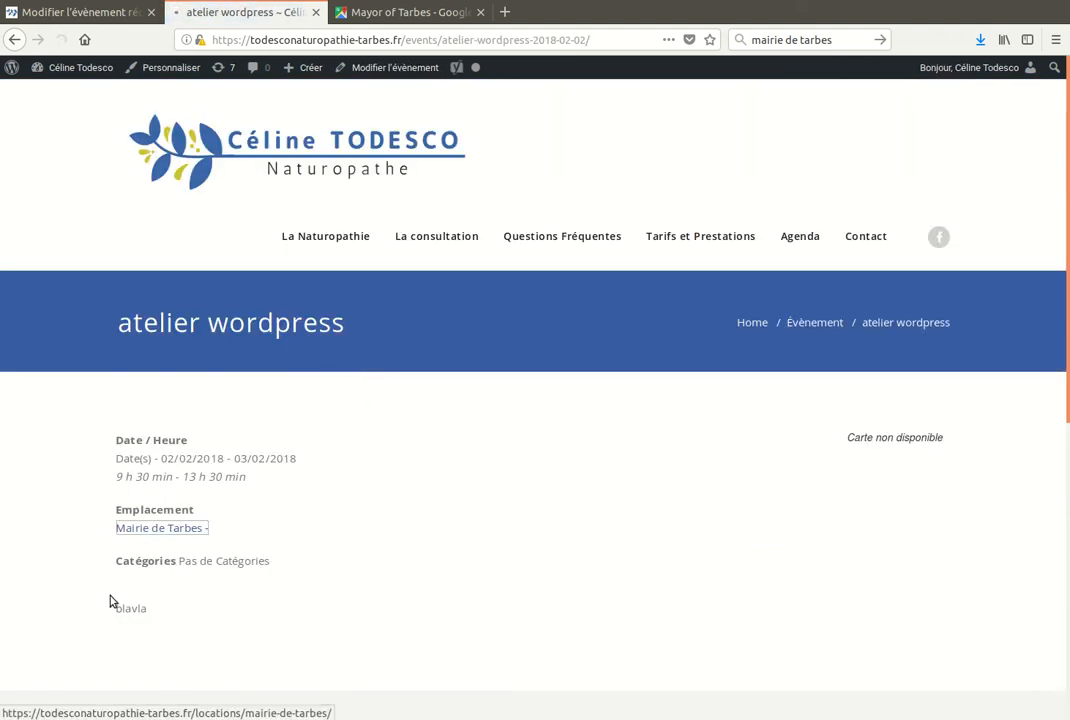
pyautogui.scroll(-4, 430, 474)
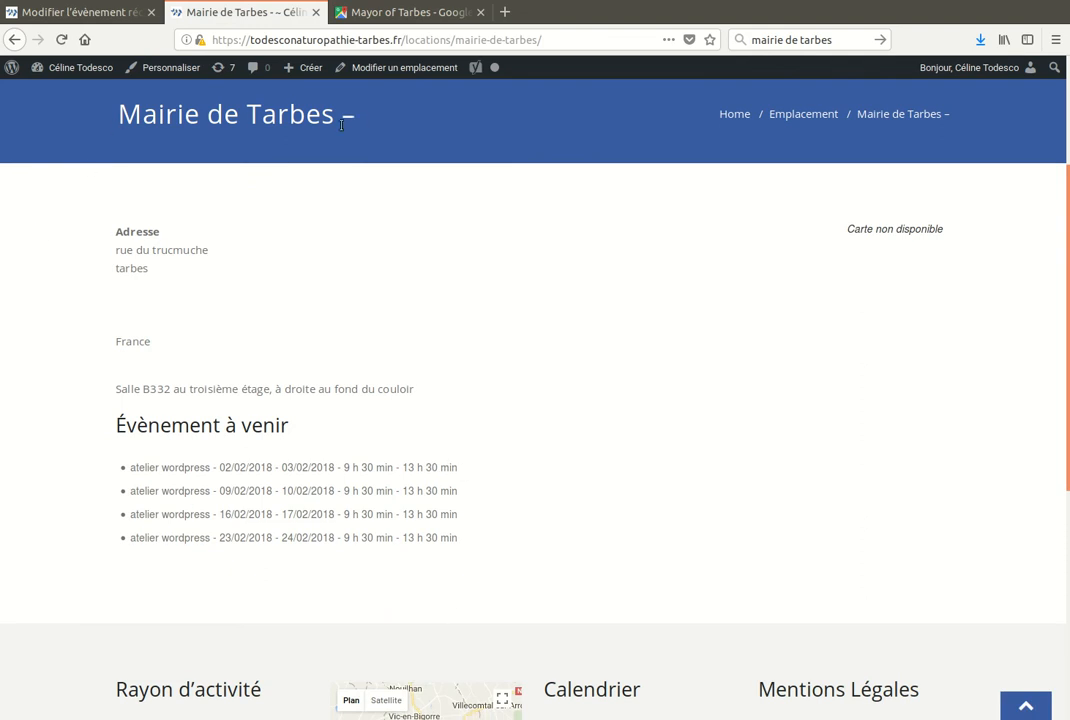
pyautogui.moveTo(119, 460); pyautogui.dragTo(356, 552)
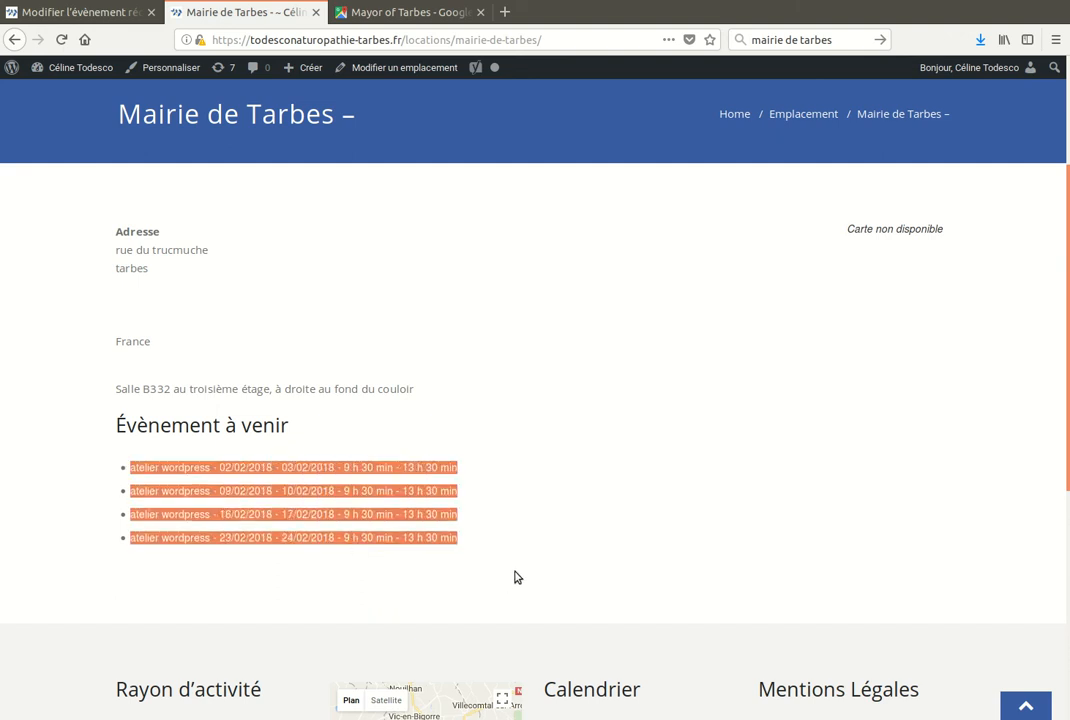
pyautogui.scroll(3, 562, 520)
pyautogui.scroll(-3, 507, 290)
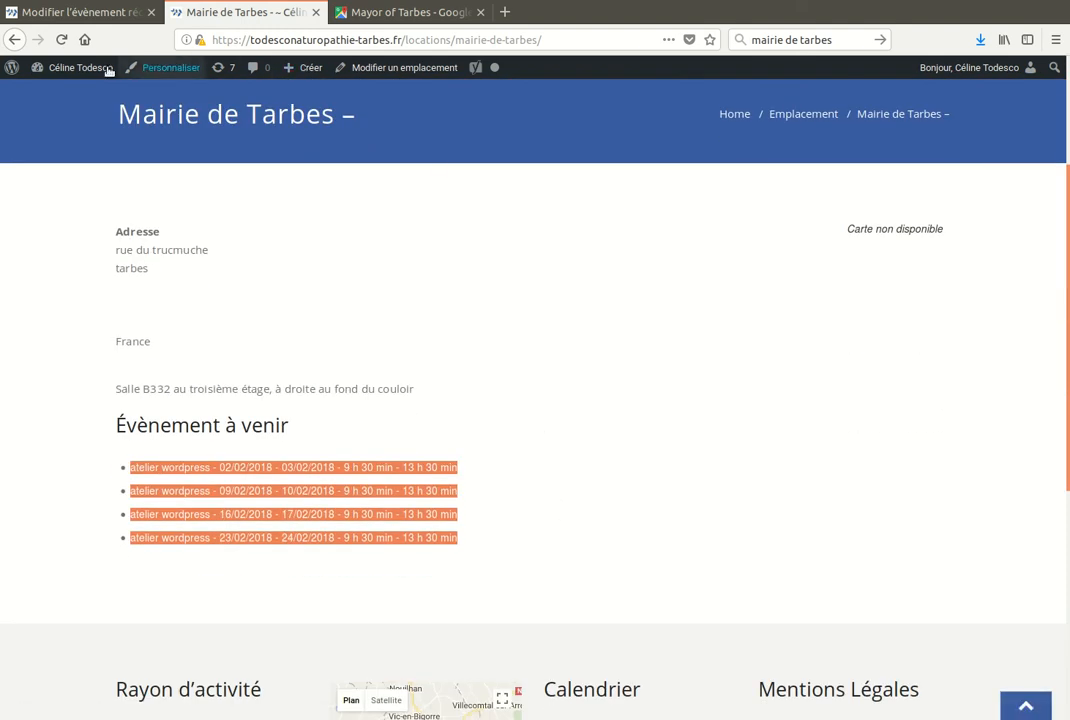
# Return to the "atelier wordpress" recurring event in the site administration and review its recurrence and location sections.
pyautogui.click(66, 13)
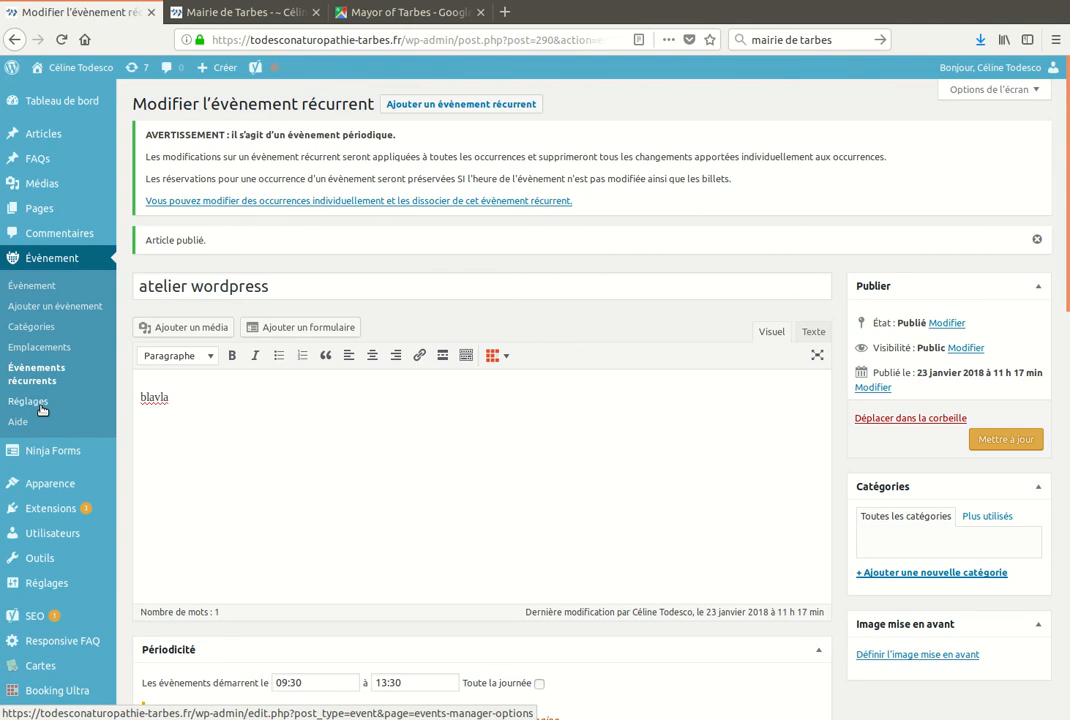
pyautogui.scroll(-4, 468, 416)
pyautogui.scroll(-3, 468, 420)
pyautogui.scroll(3, 466, 413)
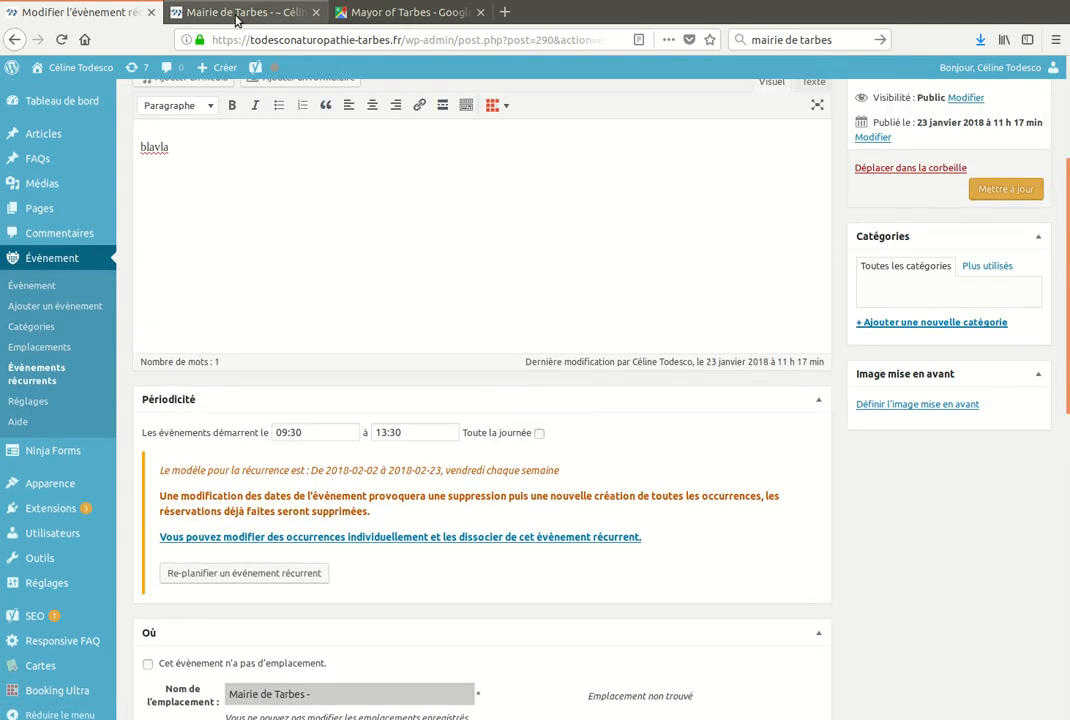
pyautogui.scroll(-2, 308, 229)
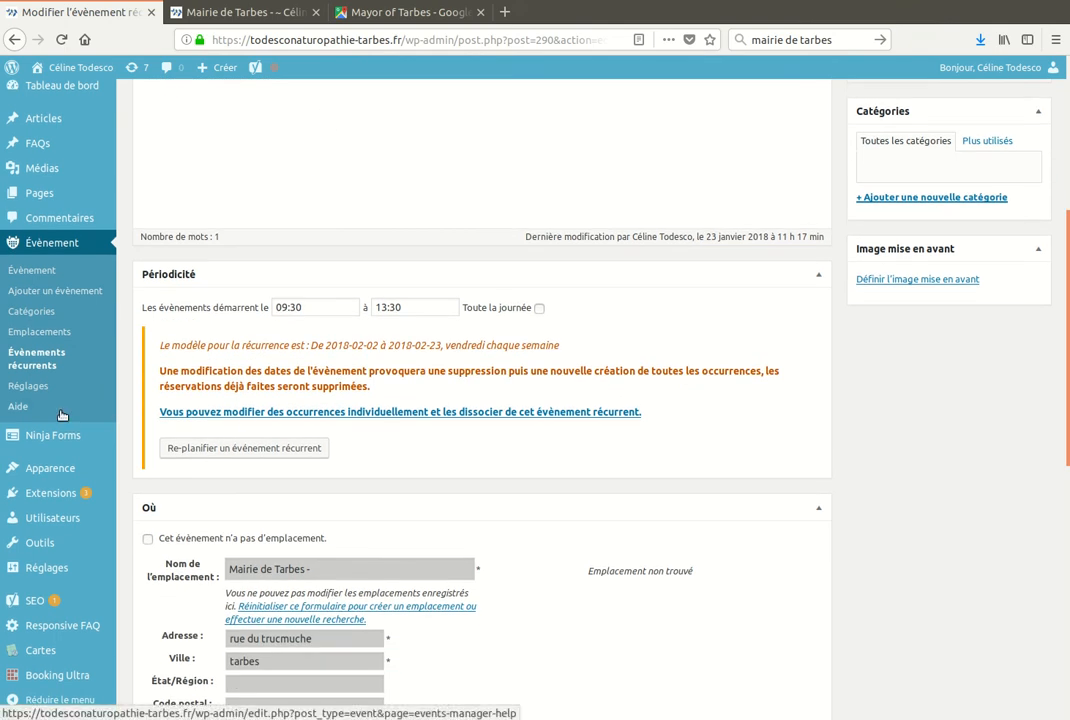
# Open the Events Manager settings, expand the general options, and examine the event and location settings, including the default location country.
pyautogui.click(29, 389)
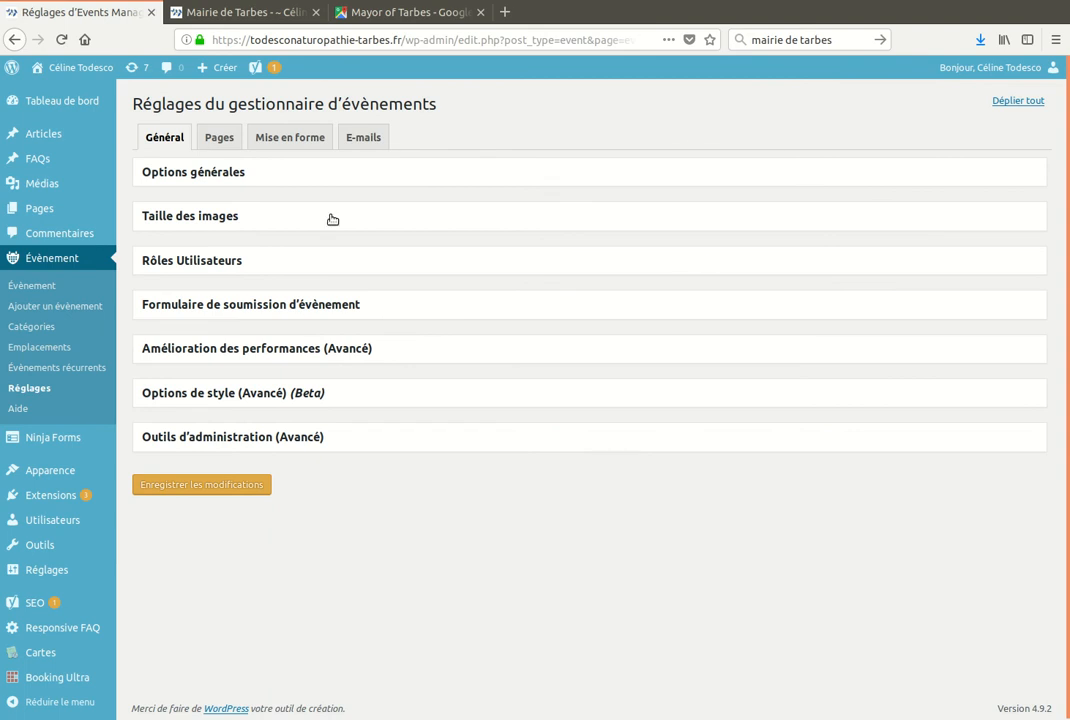
pyautogui.click(262, 178)
pyautogui.scroll(-5, 265, 316)
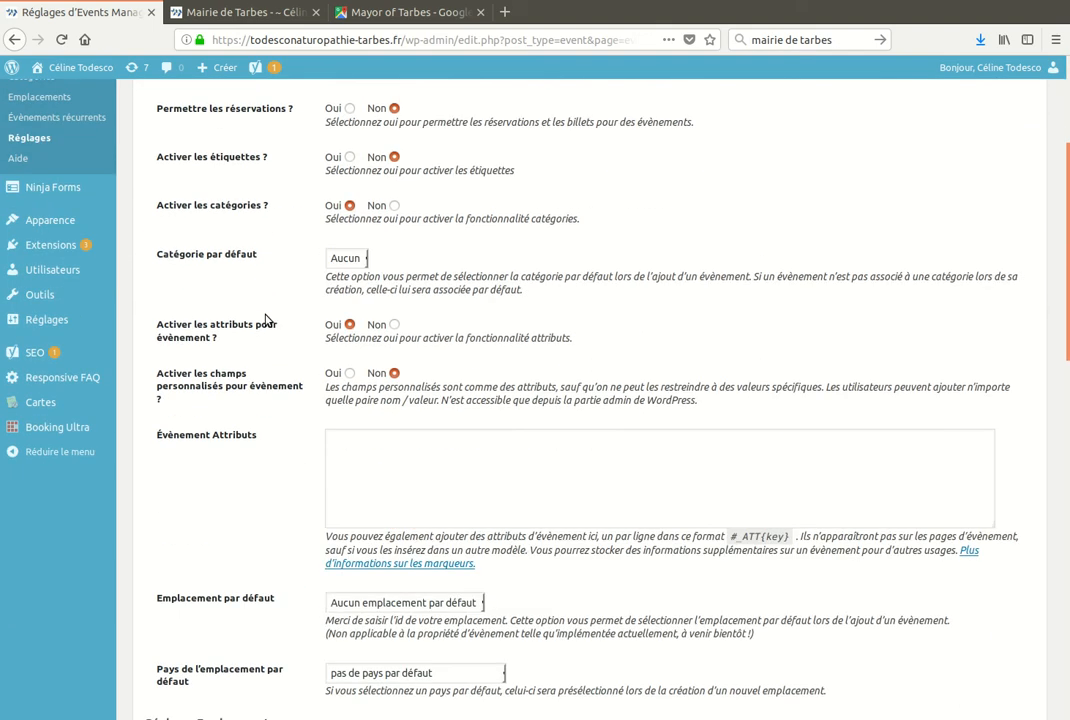
pyautogui.scroll(-5, 268, 318)
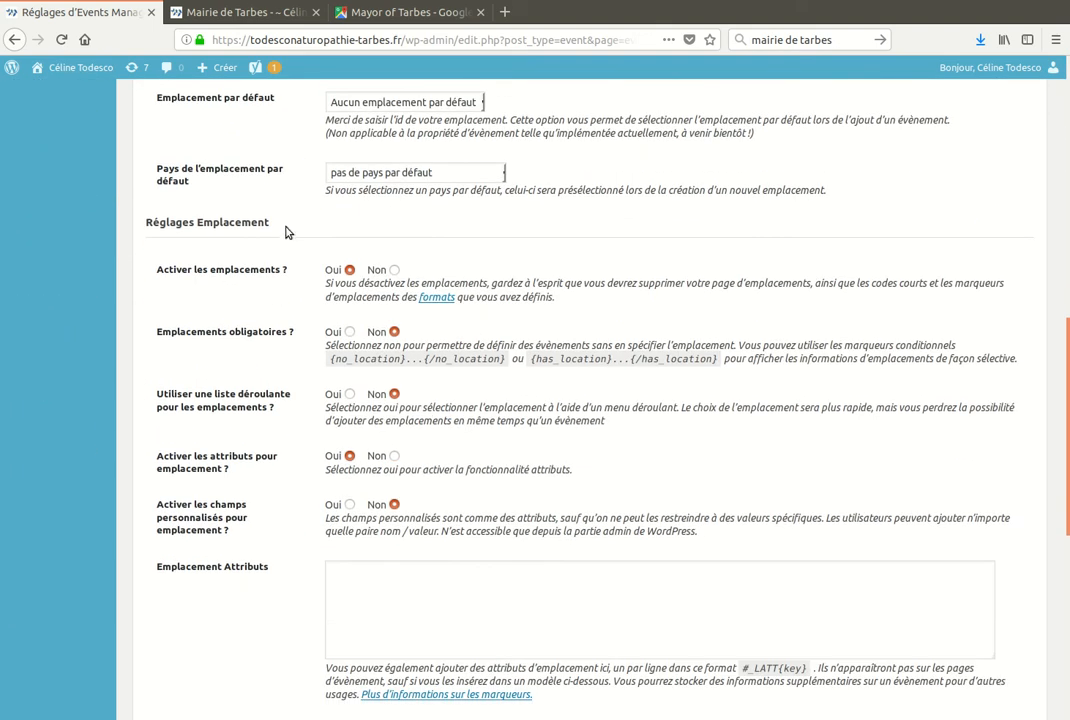
pyautogui.moveTo(324, 198); pyautogui.dragTo(826, 191)
pyautogui.click(629, 289)
pyautogui.scroll(-3, 615, 300)
pyautogui.scroll(-5, 615, 290)
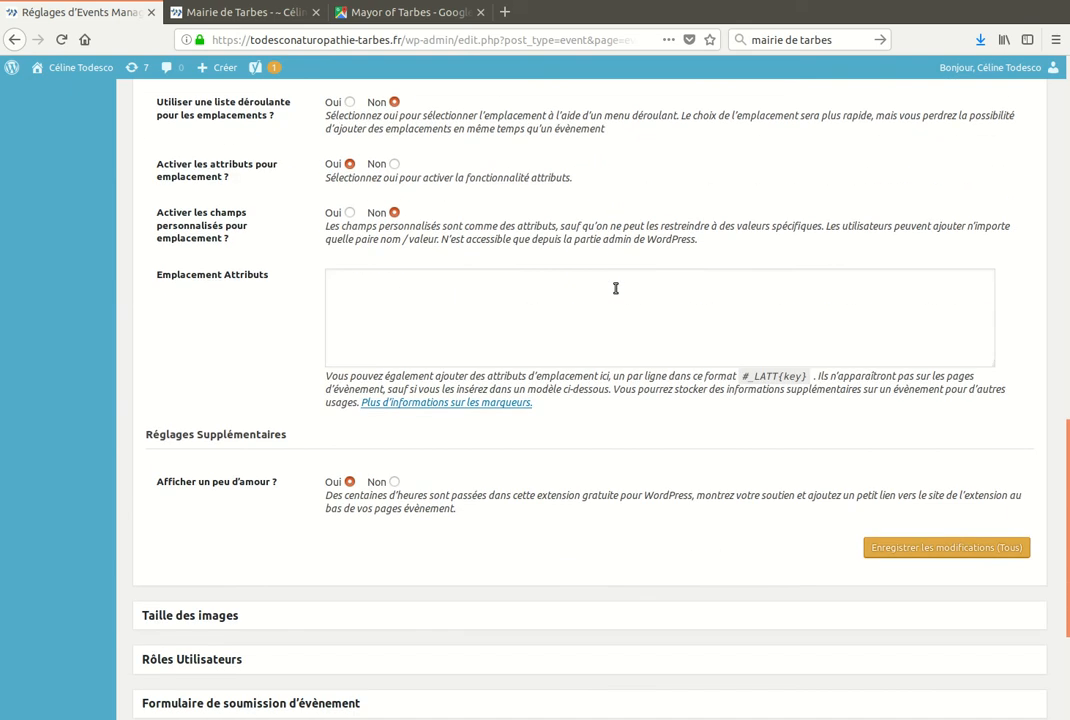
pyautogui.scroll(2, 615, 293)
pyautogui.scroll(15, 615, 293)
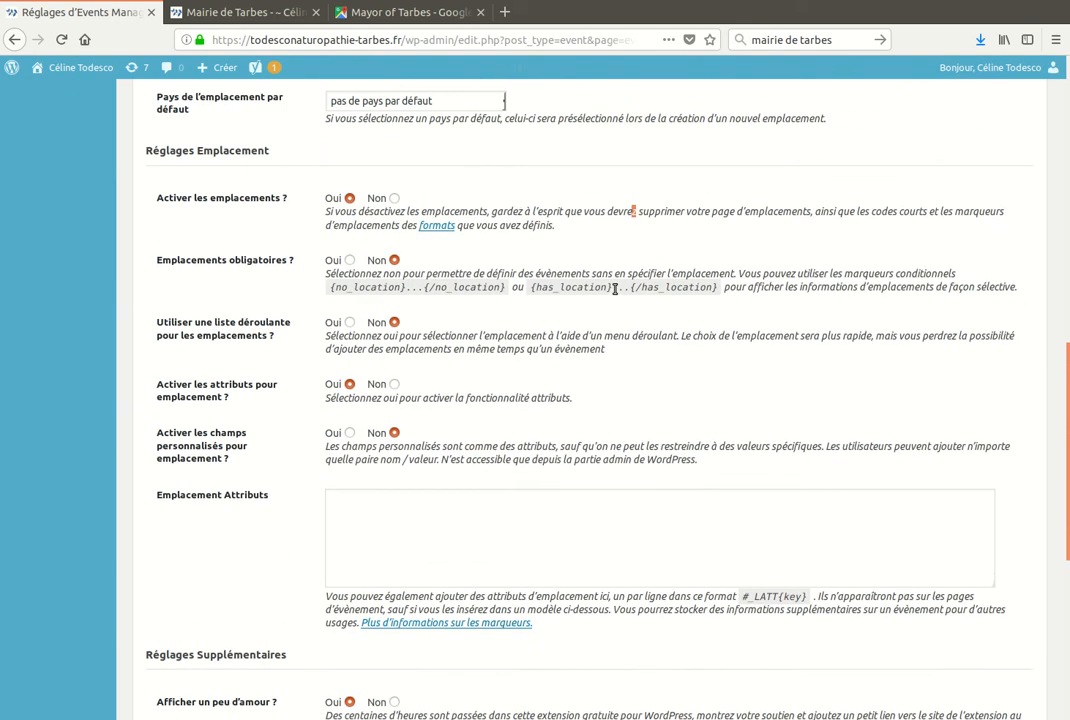
pyautogui.scroll(3, 615, 293)
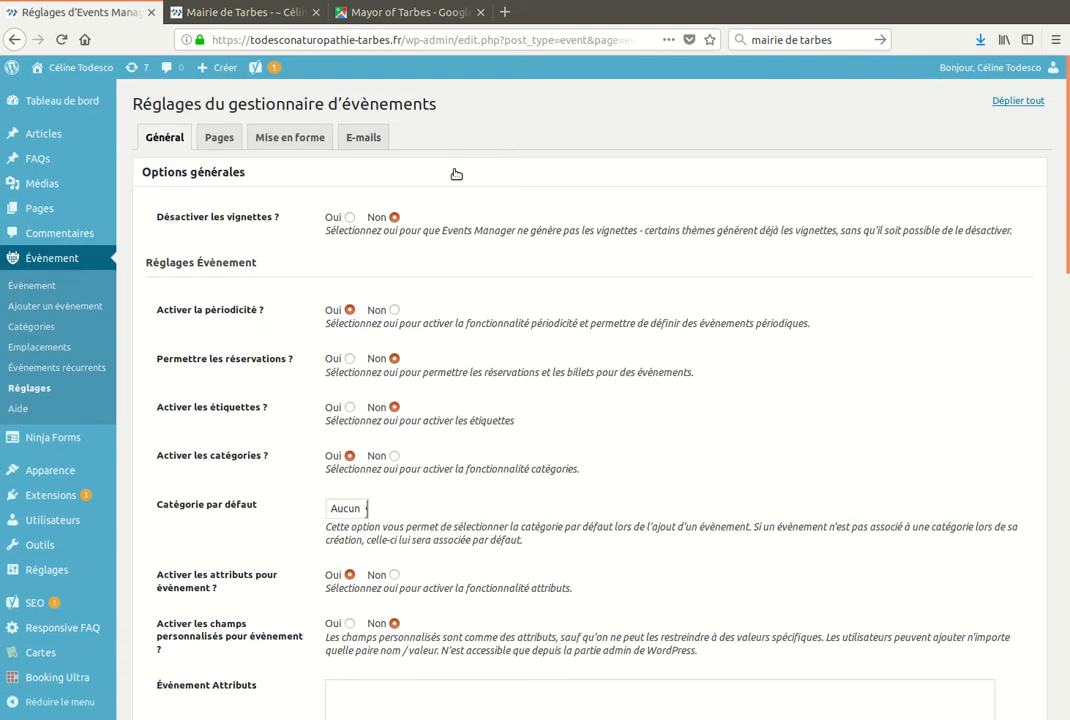
# Switch to the public site and view the January 2018 calendar on the Agenda page.
pyautogui.click(283, 20)
pyautogui.scroll(3, 451, 360)
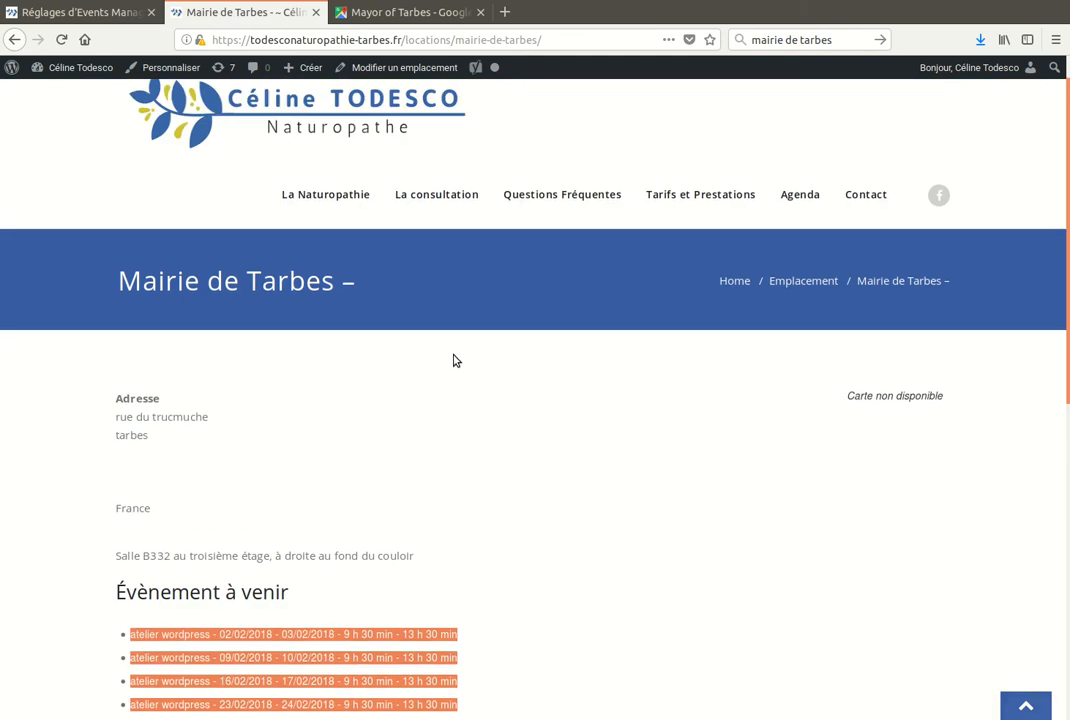
pyautogui.click(806, 199)
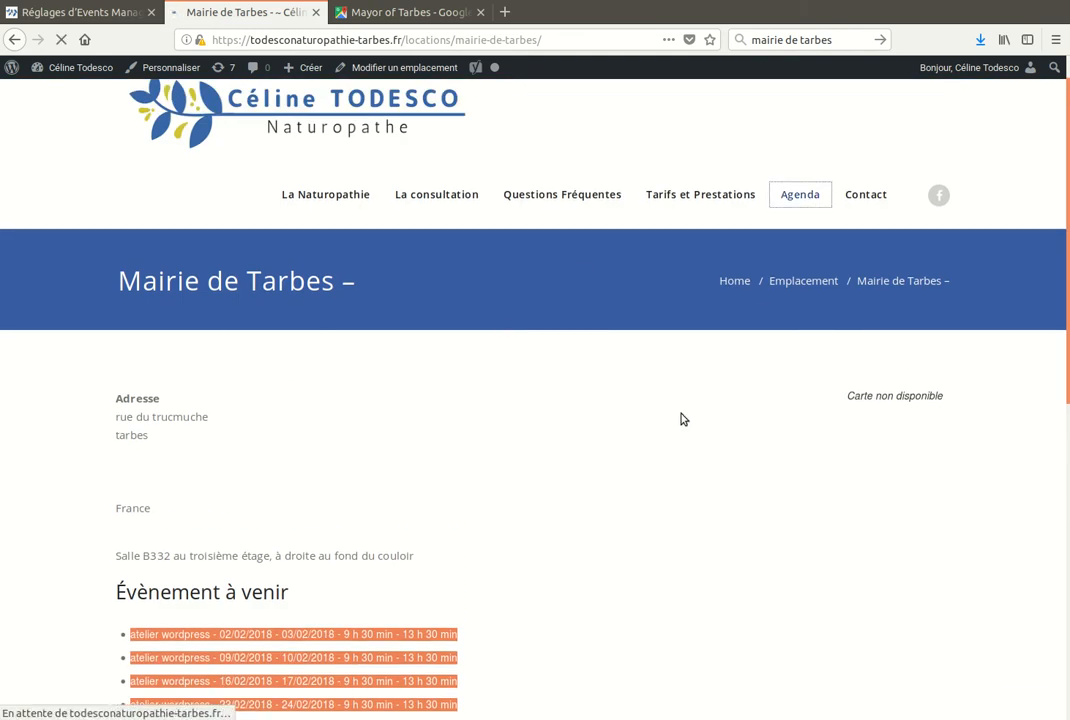
pyautogui.scroll(-3, 686, 415)
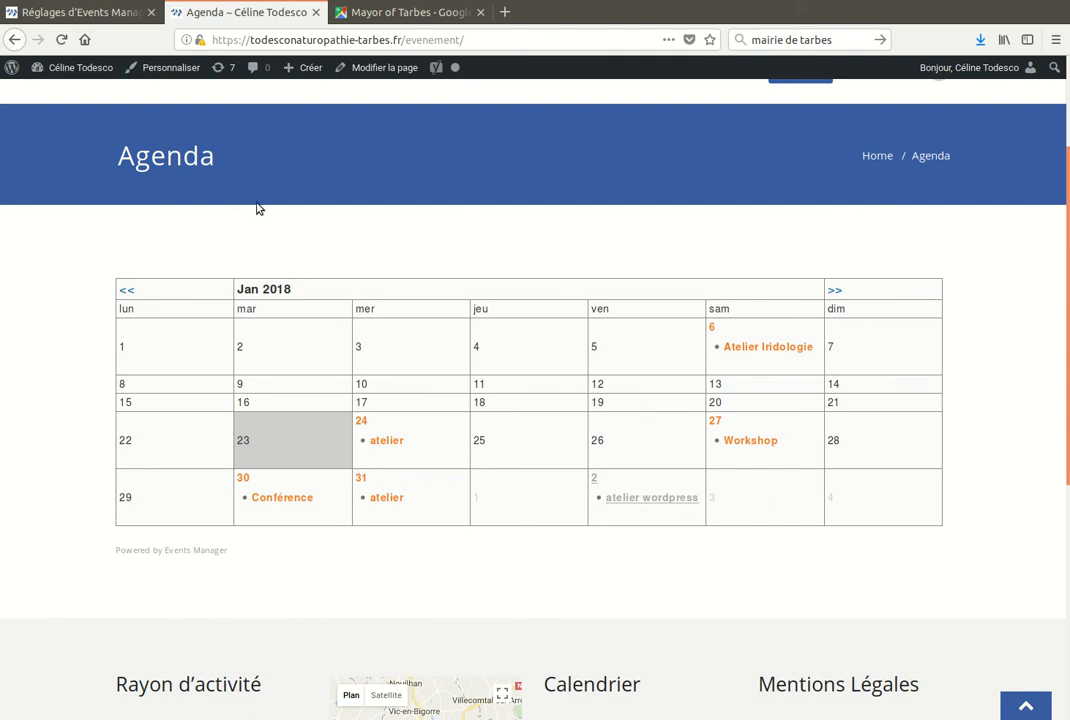
# Return to the Events Manager settings and look through the general event options again.
pyautogui.click(130, 12)
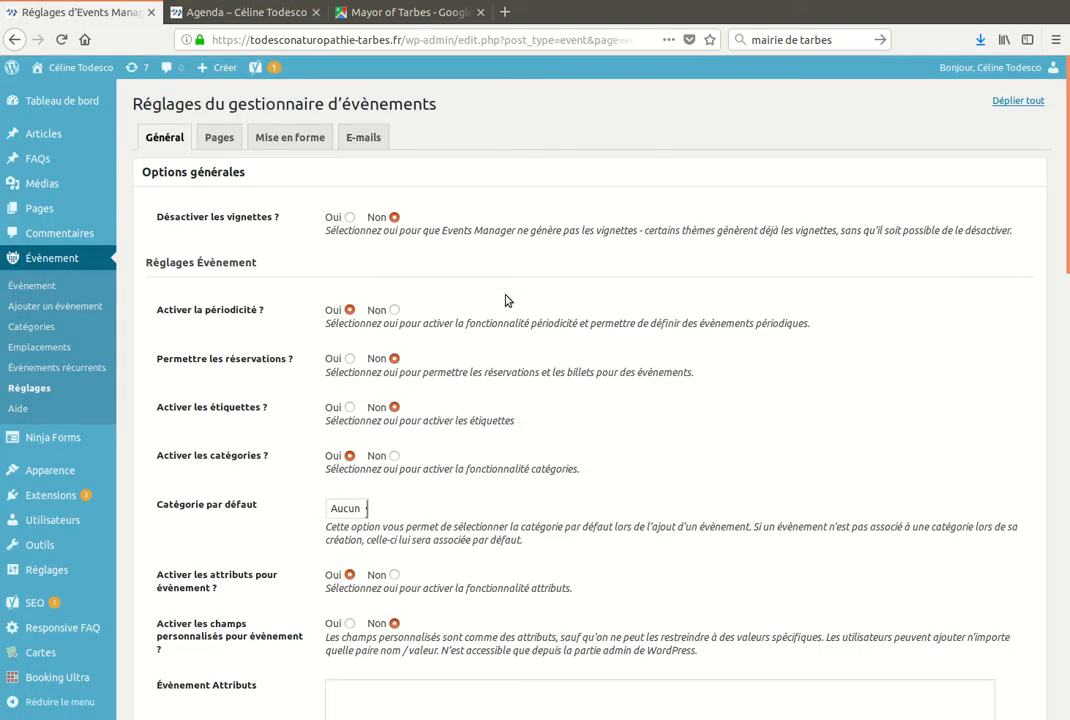
pyautogui.scroll(-5, 506, 291)
pyautogui.scroll(5, 480, 300)
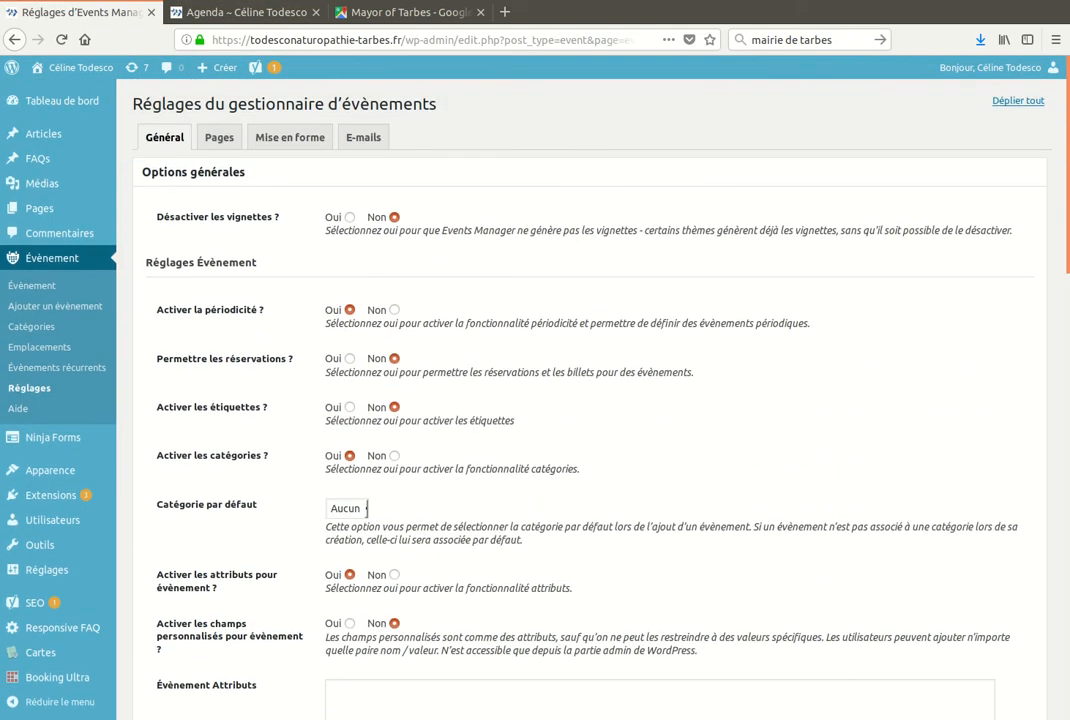